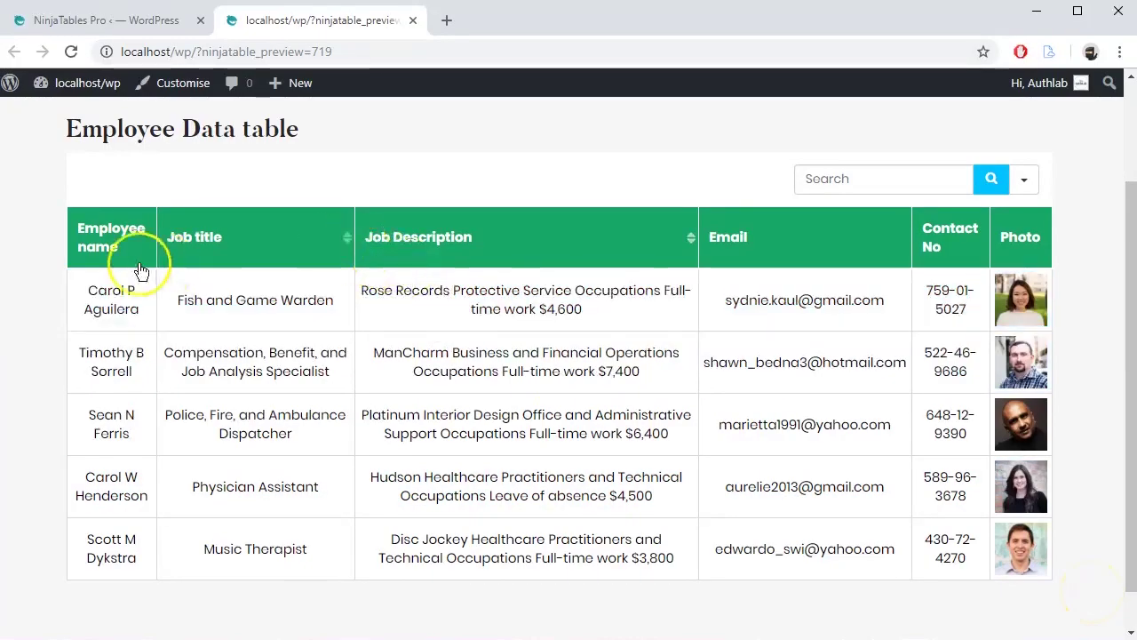
{"action": "left_click_drag", "start_coordinate": [63, 126], "coordinate": [297, 125]}
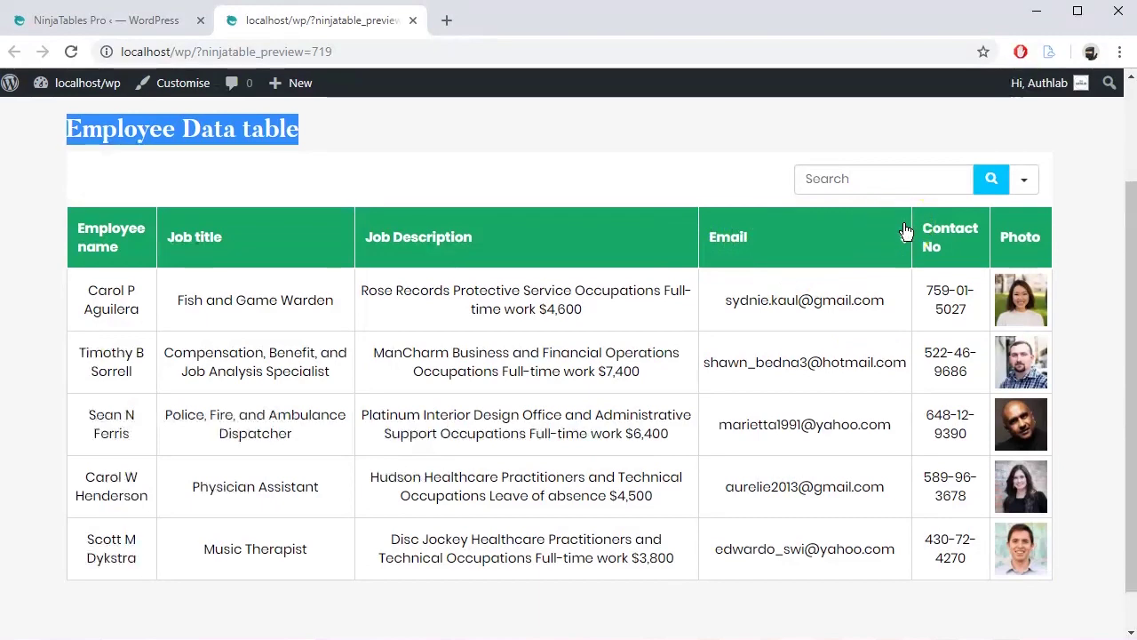
{"action": "left_click", "coordinate": [1058, 591]}
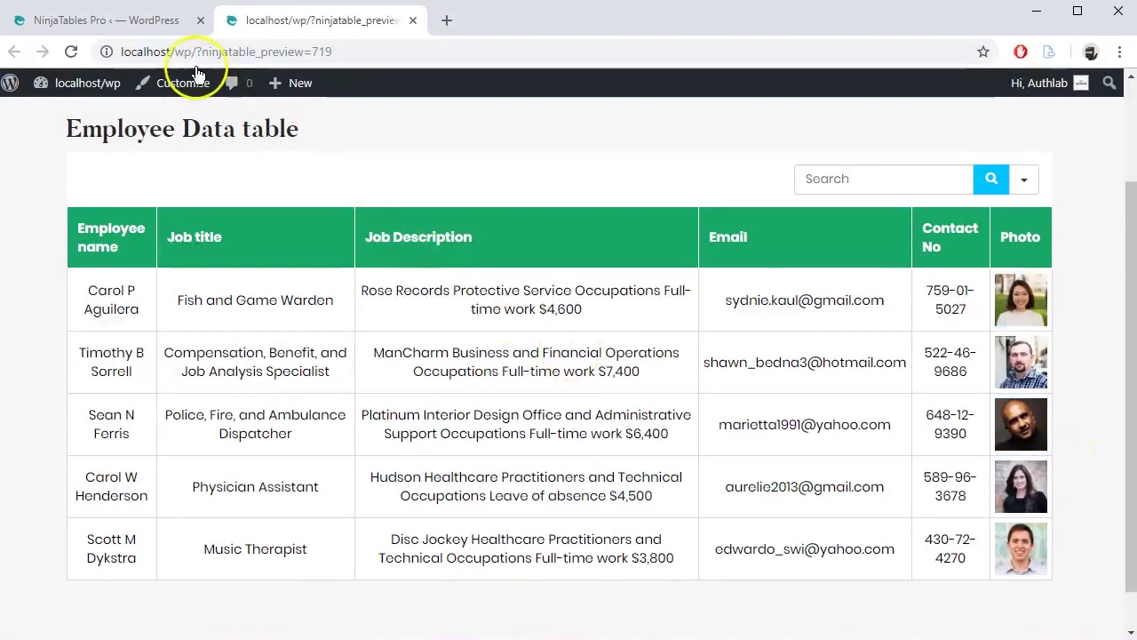
- Open the Employee Data table for editing in the WordPress admin and display its column configuration
{"action": "left_click", "coordinate": [84, 22]}
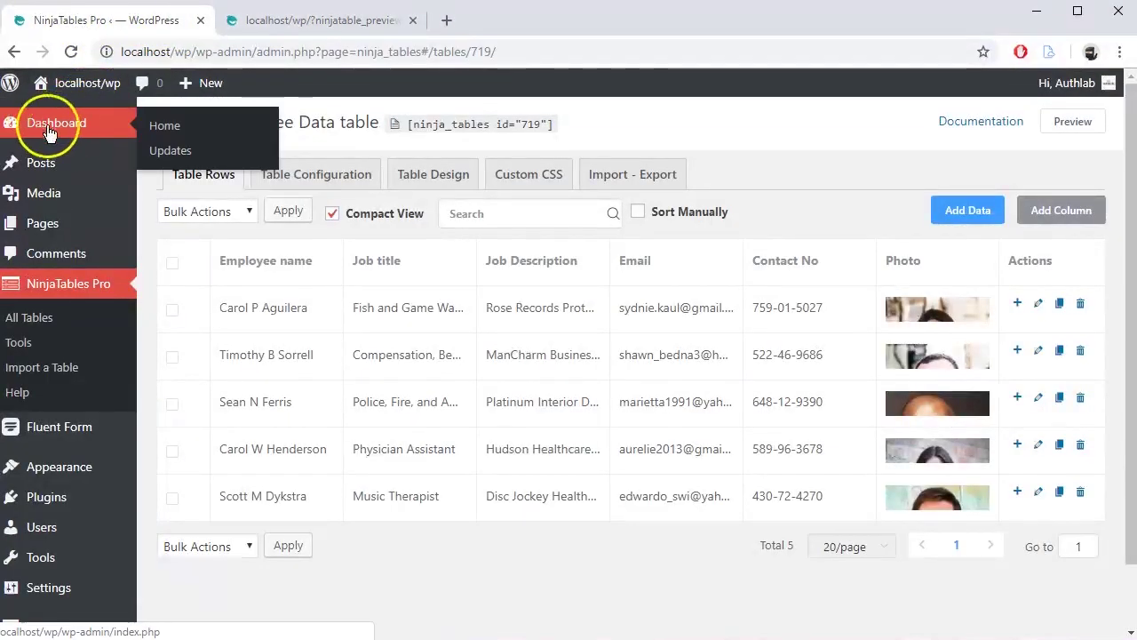
{"action": "left_click", "coordinate": [69, 285]}
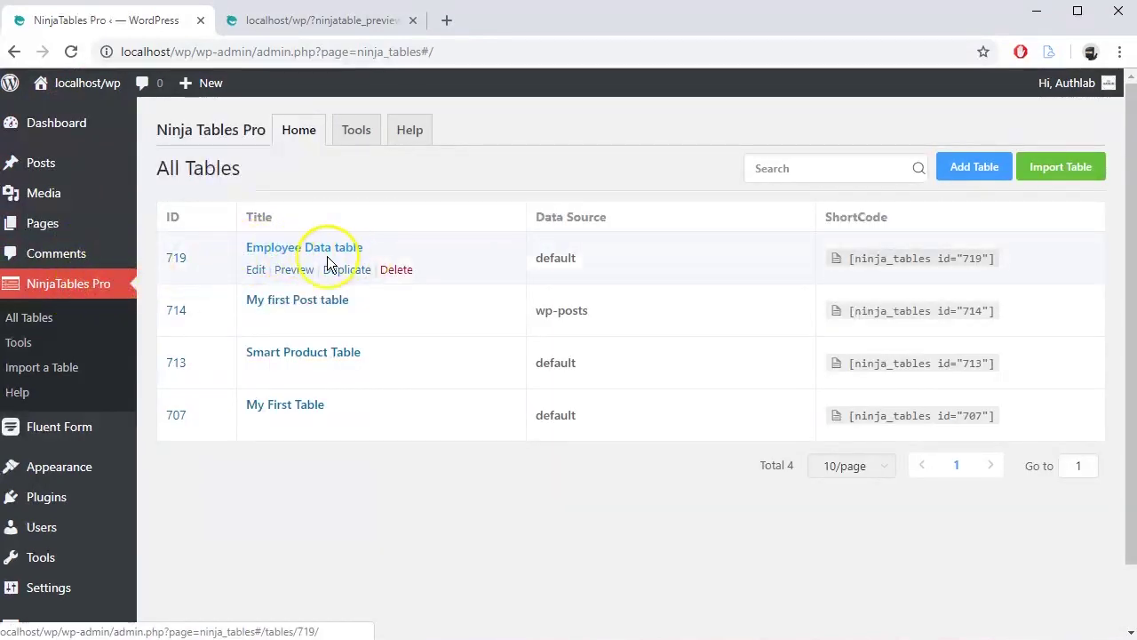
{"action": "left_click", "coordinate": [254, 269]}
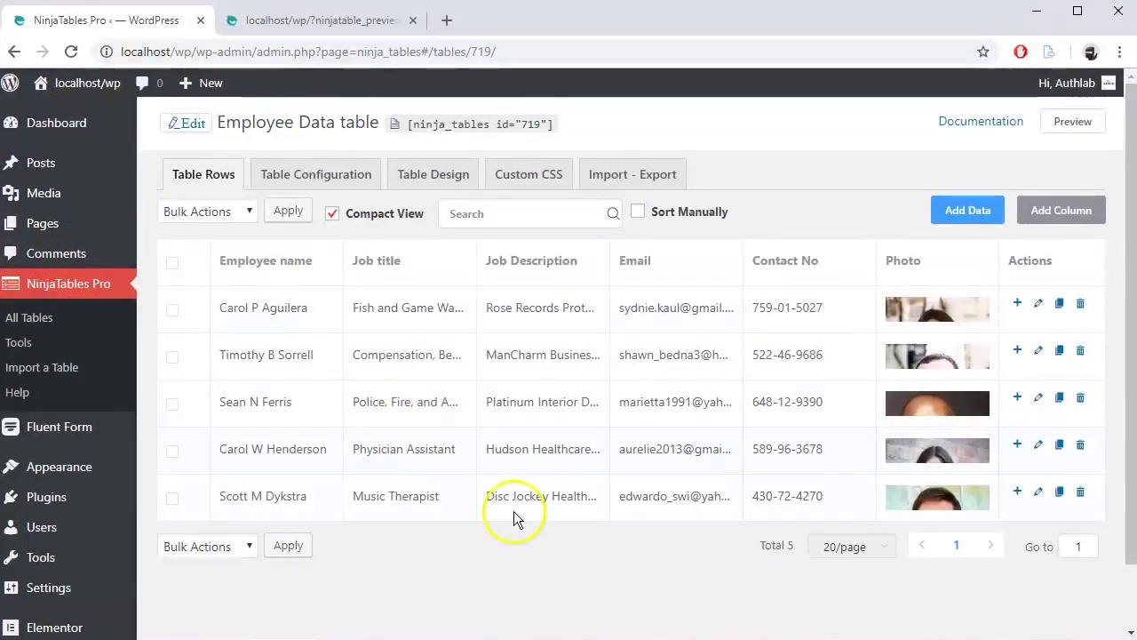
{"action": "left_click", "coordinate": [316, 177]}
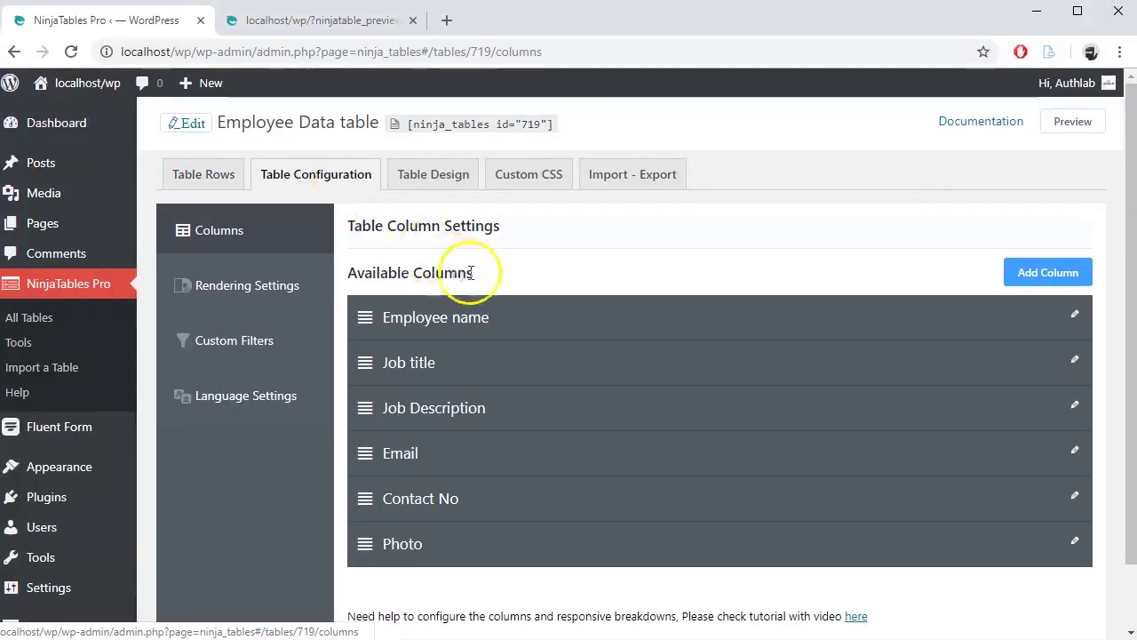
{"action": "left_click", "coordinate": [382, 22]}
{"action": "left_click", "coordinate": [147, 25]}
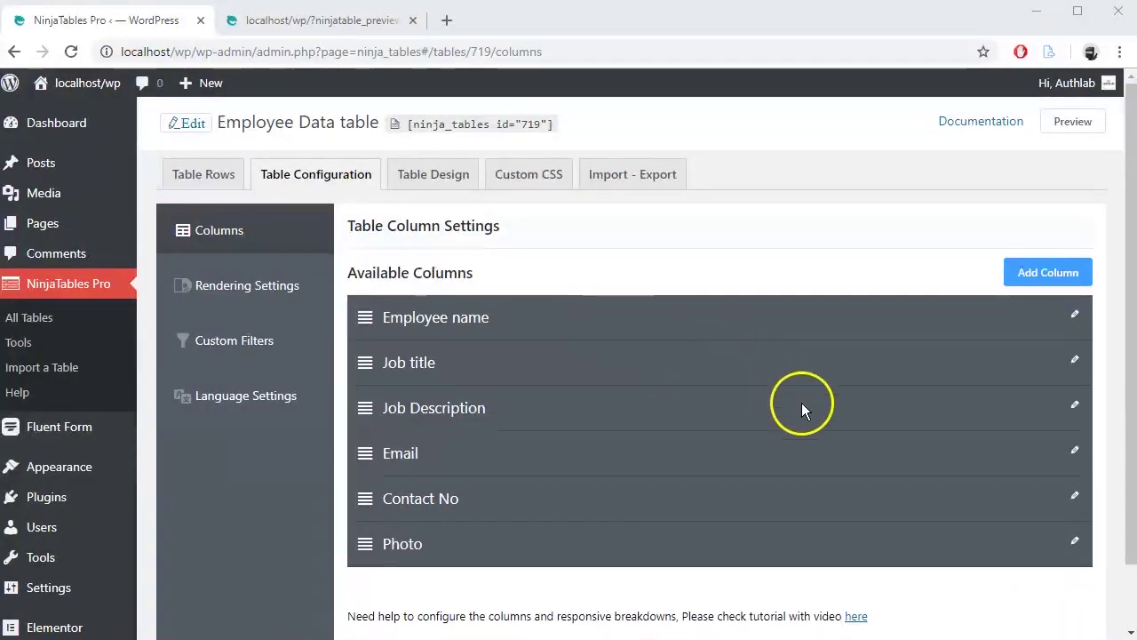
- Open the Employee name column's basic settings and look at its data type options
{"action": "left_click", "coordinate": [1073, 316]}
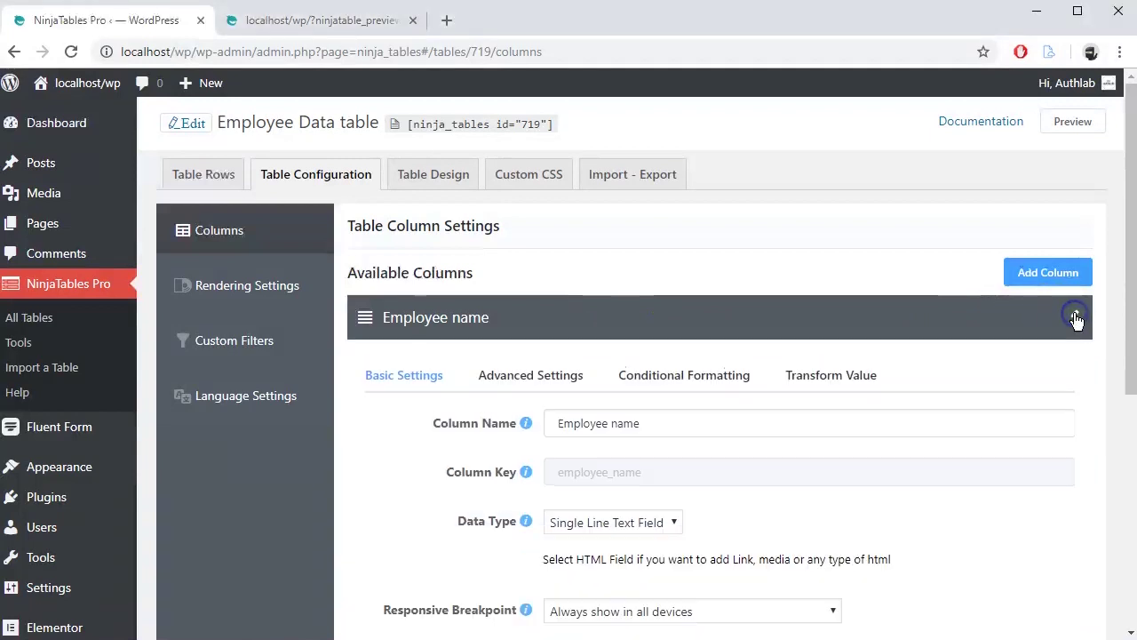
{"action": "scroll", "coordinate": [967, 362], "scroll_direction": "down", "scroll_amount": 1}
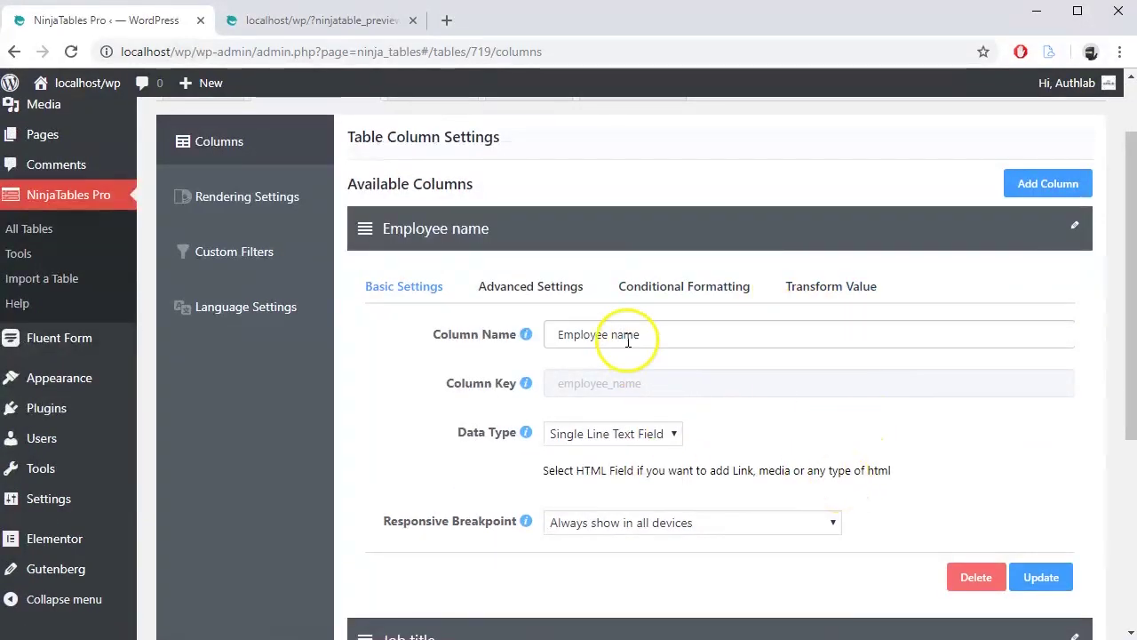
{"action": "left_click", "coordinate": [641, 433]}
{"action": "left_click", "coordinate": [641, 433]}
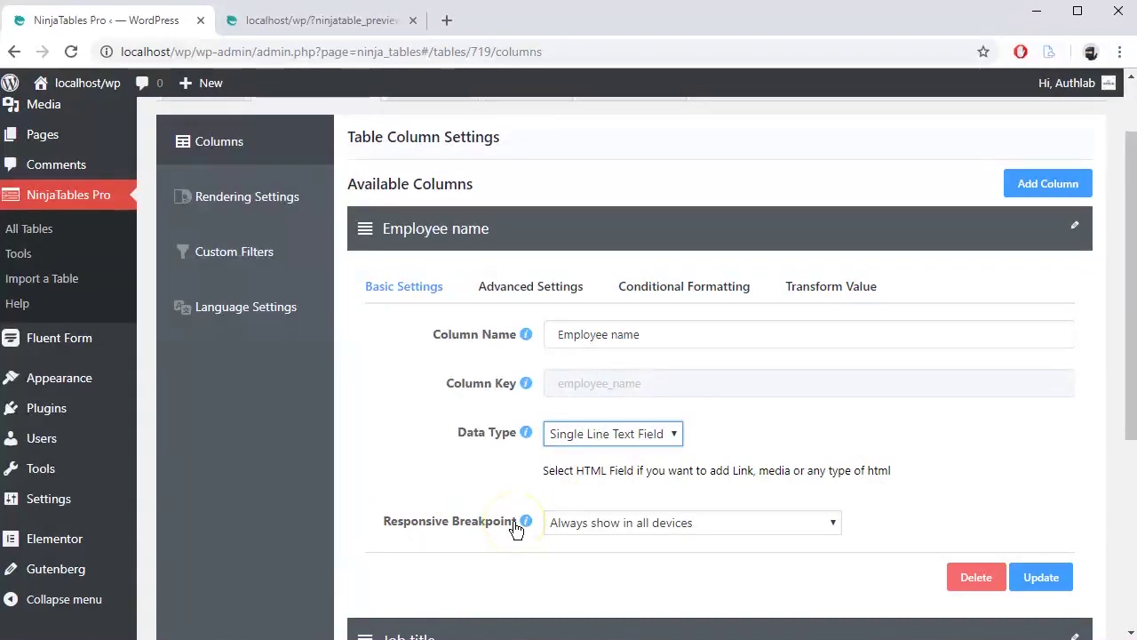
- Set the Employee name column's responsive breakpoint to "Always show in all devices" and save the column
{"action": "left_click", "coordinate": [632, 528]}
{"action": "scroll", "coordinate": [632, 528], "scroll_direction": "down", "scroll_amount": 2}
{"action": "left_click", "coordinate": [649, 348]}
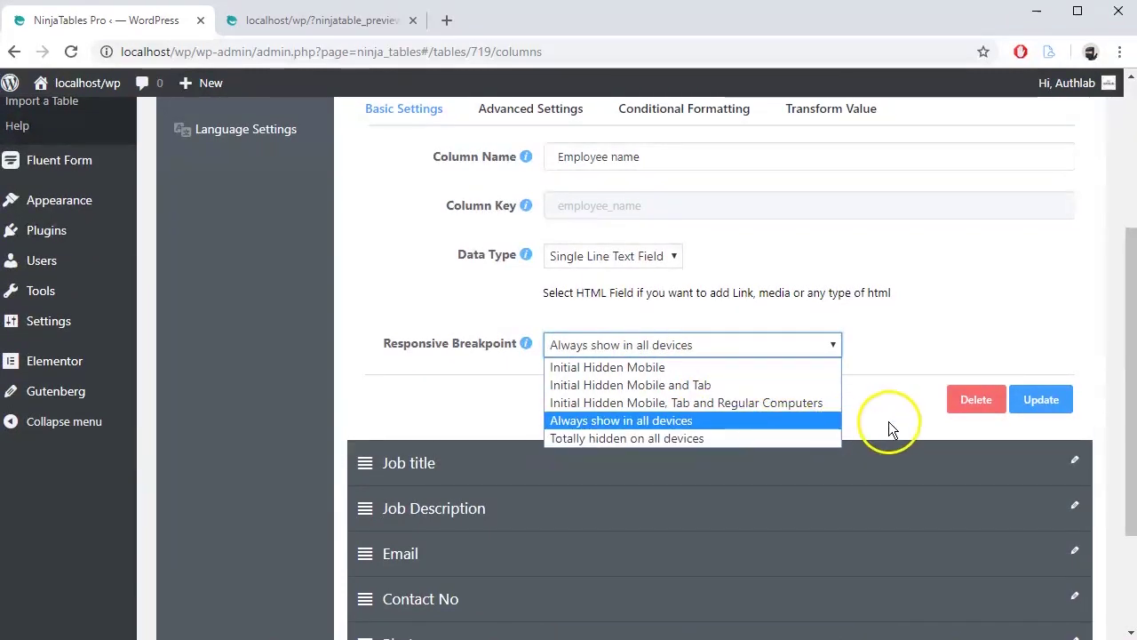
{"action": "left_click", "coordinate": [693, 421]}
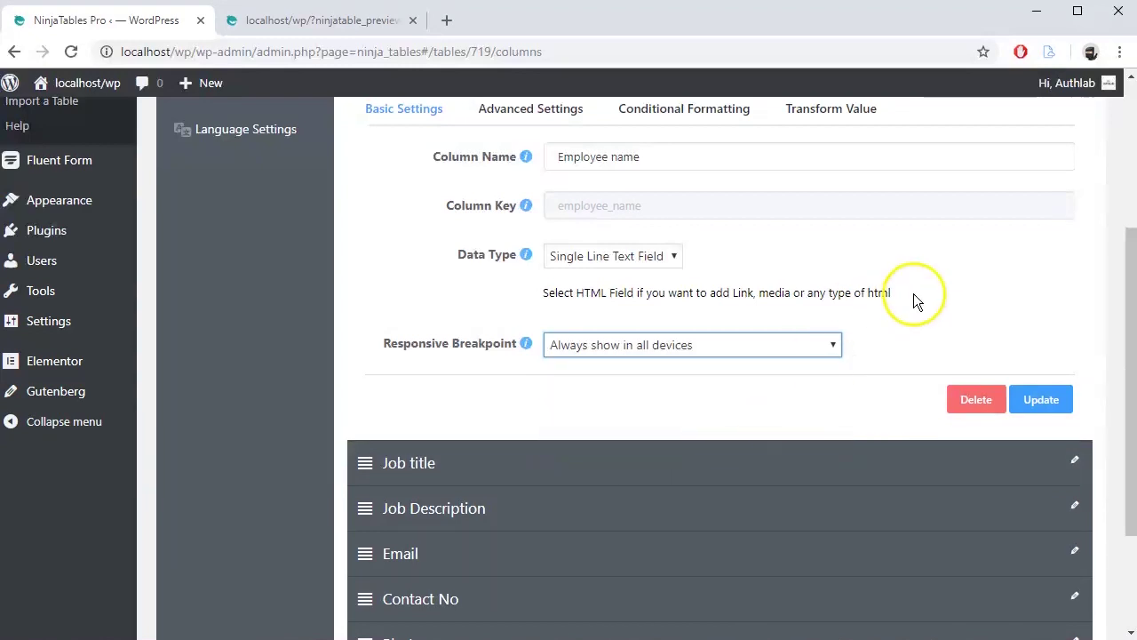
{"action": "scroll", "coordinate": [933, 298], "scroll_direction": "up", "scroll_amount": 1}
{"action": "left_click", "coordinate": [1036, 497]}
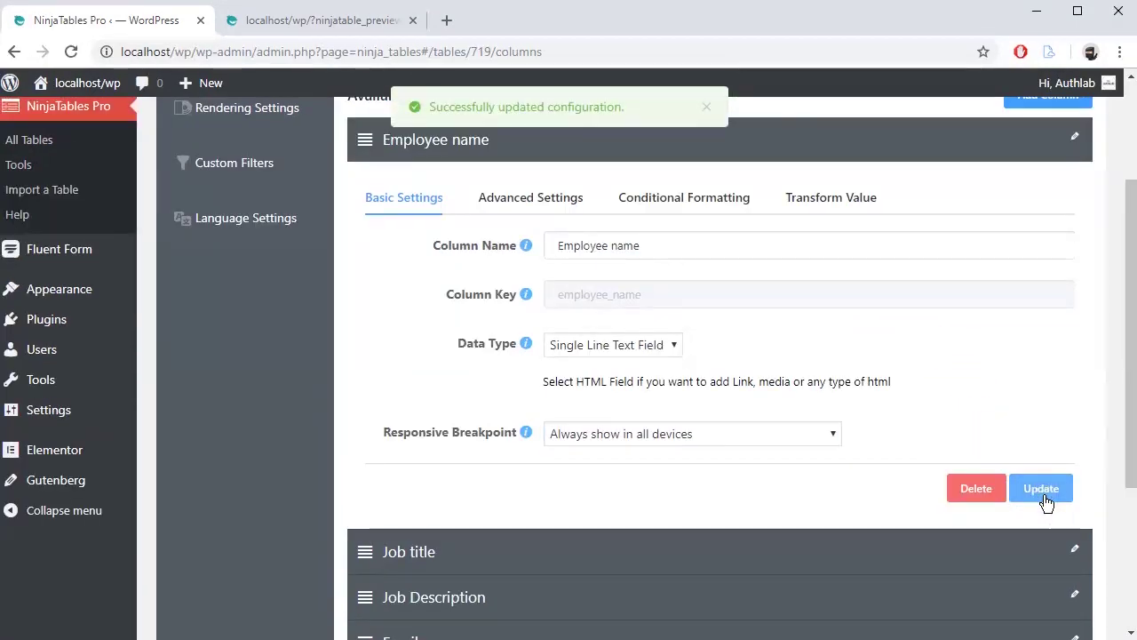
- Open the Employee name column's advanced settings and look at the column's width in the table preview
{"action": "left_click", "coordinate": [529, 201]}
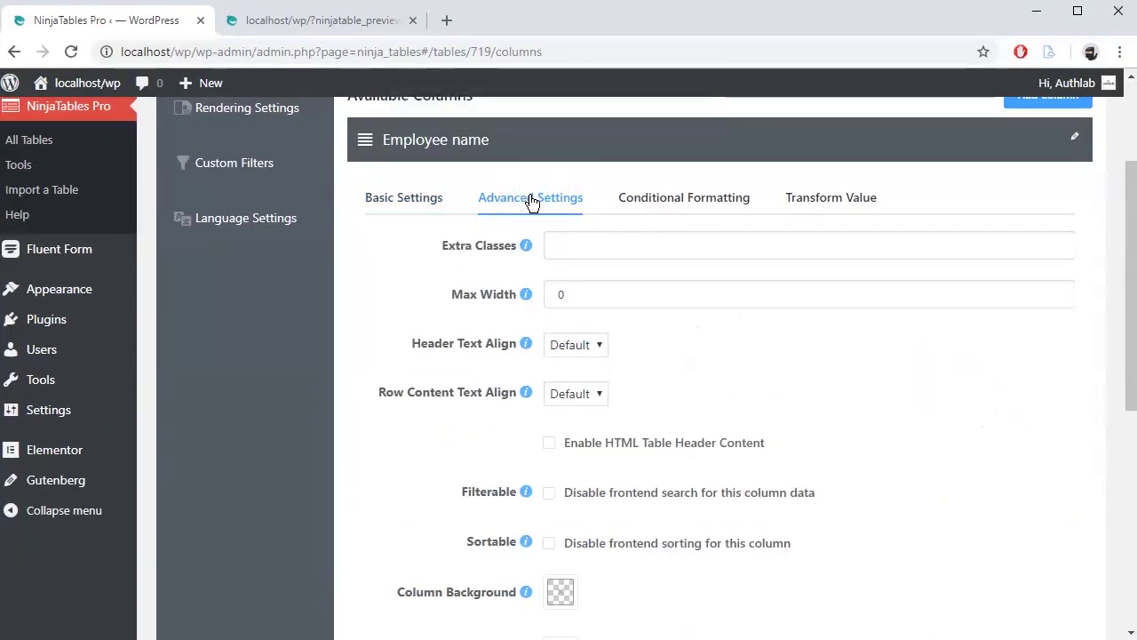
{"action": "left_click", "coordinate": [573, 238]}
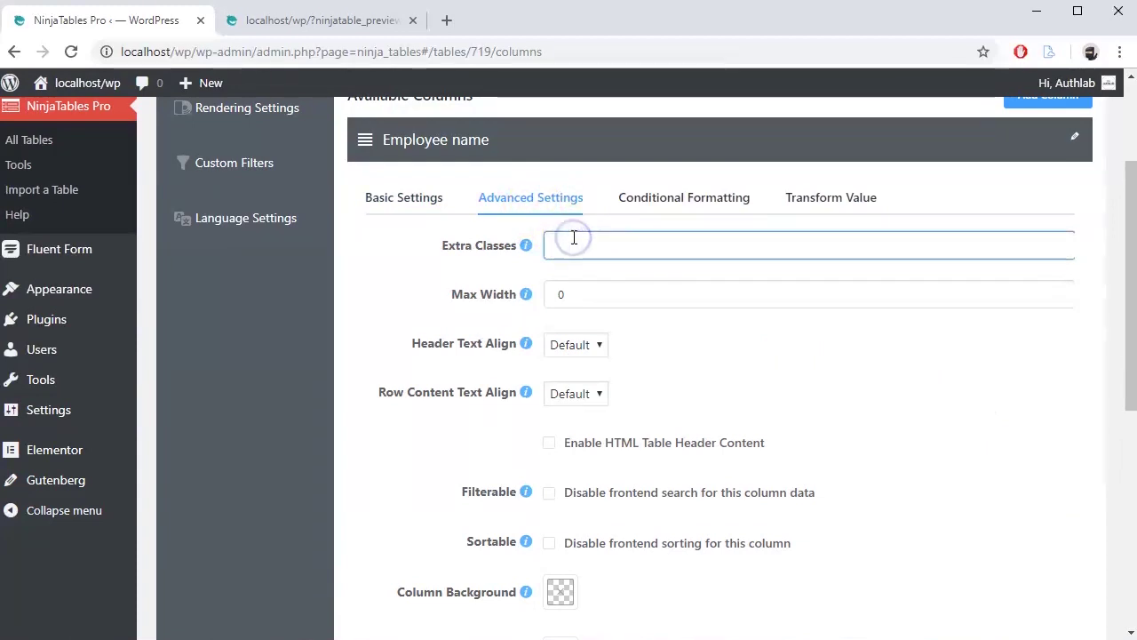
{"action": "left_click", "coordinate": [570, 293]}
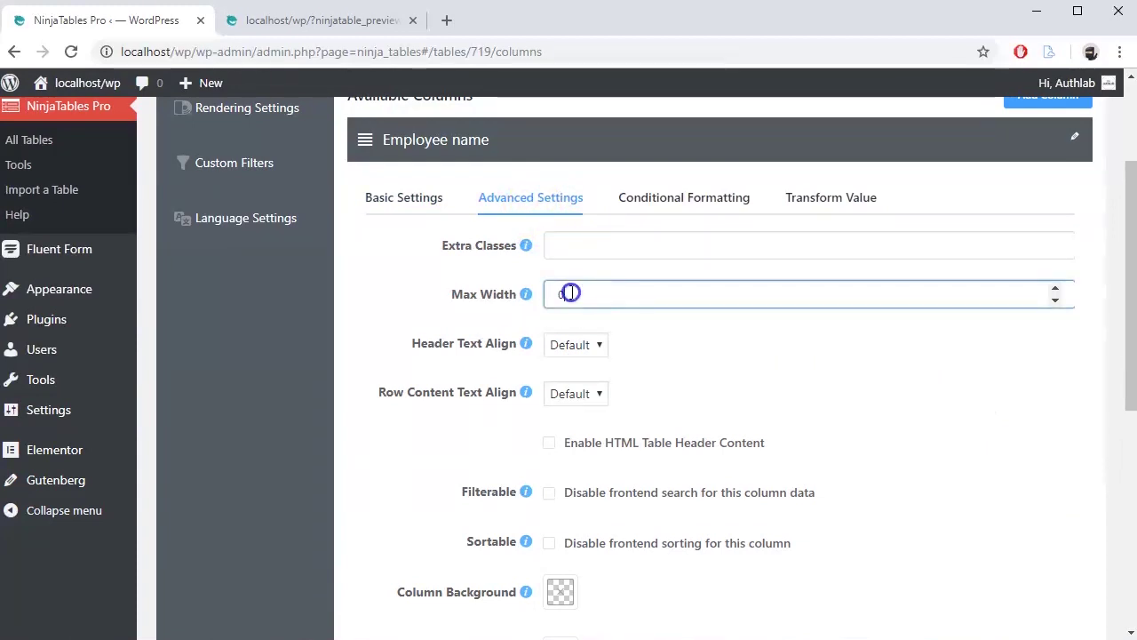
{"action": "scroll", "coordinate": [576, 474], "scroll_direction": "up", "scroll_amount": 2}
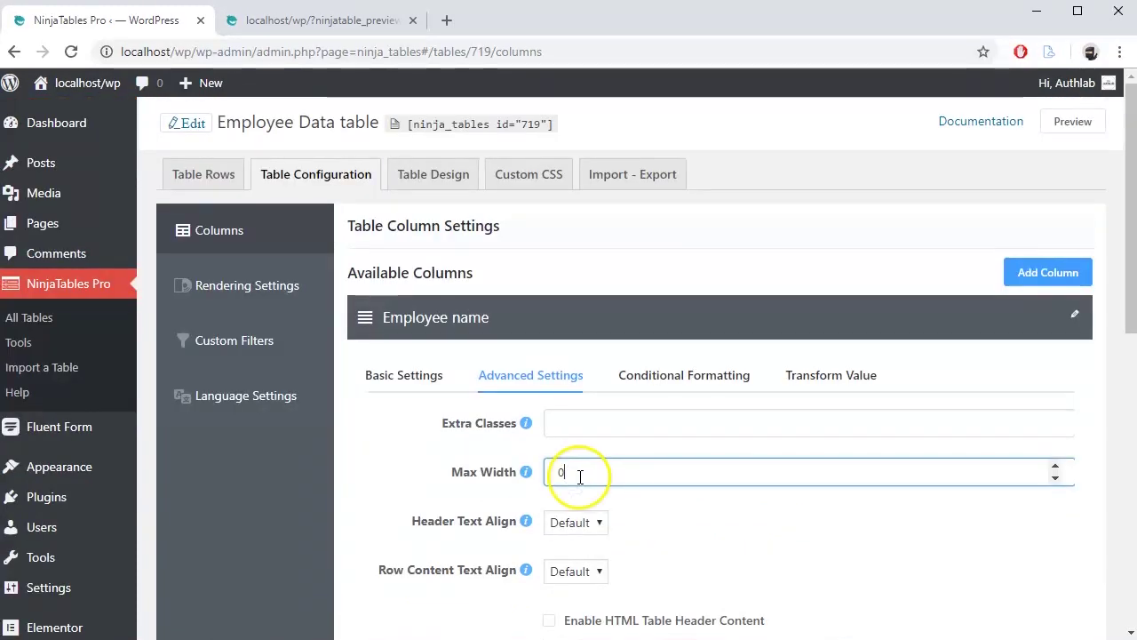
{"action": "scroll", "coordinate": [708, 510], "scroll_direction": "down", "scroll_amount": 1}
{"action": "left_click", "coordinate": [347, 25]}
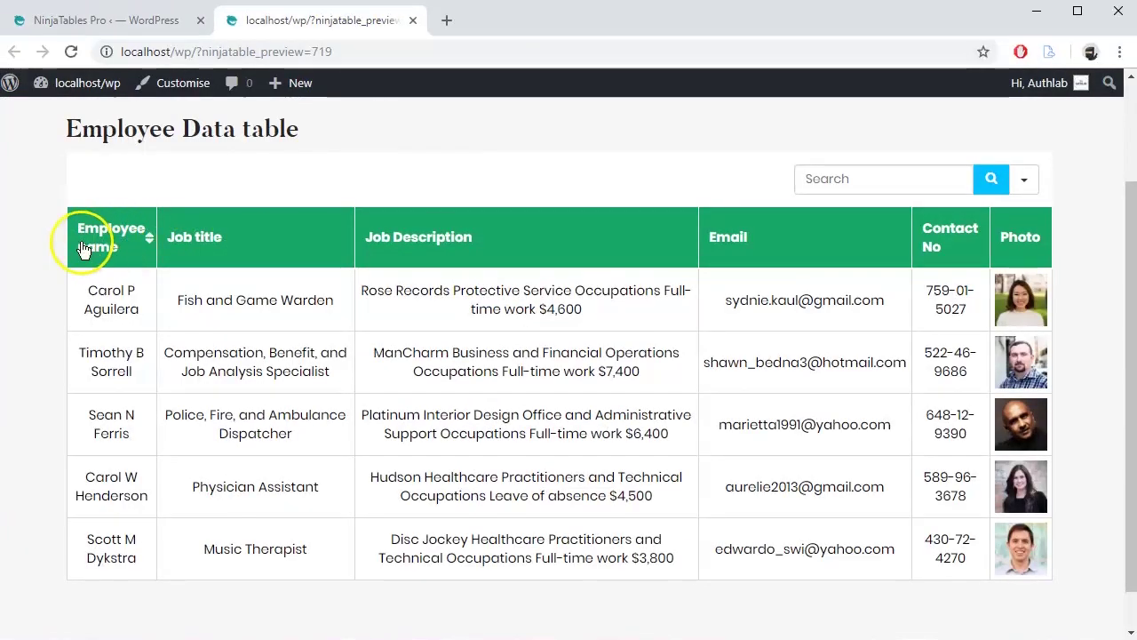
{"action": "left_click", "coordinate": [120, 27]}
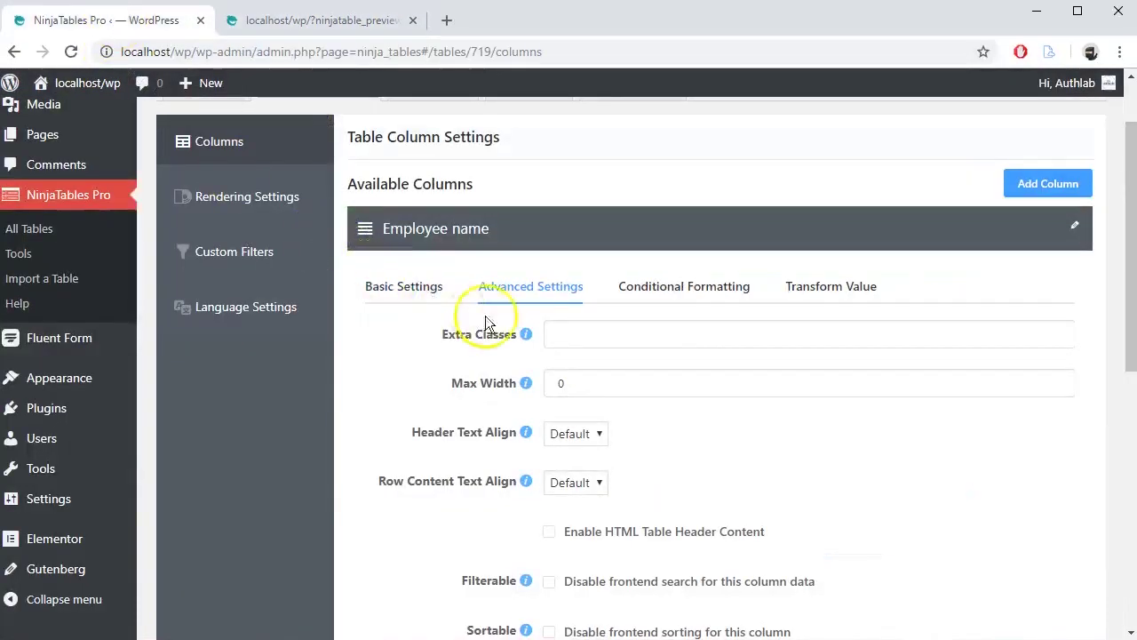
- Save a maximum width of 180 for the Employee name column and reload the table preview
{"action": "left_click", "coordinate": [530, 388]}
{"action": "type", "text": "180"}
{"action": "scroll", "coordinate": [775, 423], "scroll_direction": "down", "scroll_amount": 3}
{"action": "left_click", "coordinate": [1028, 542]}
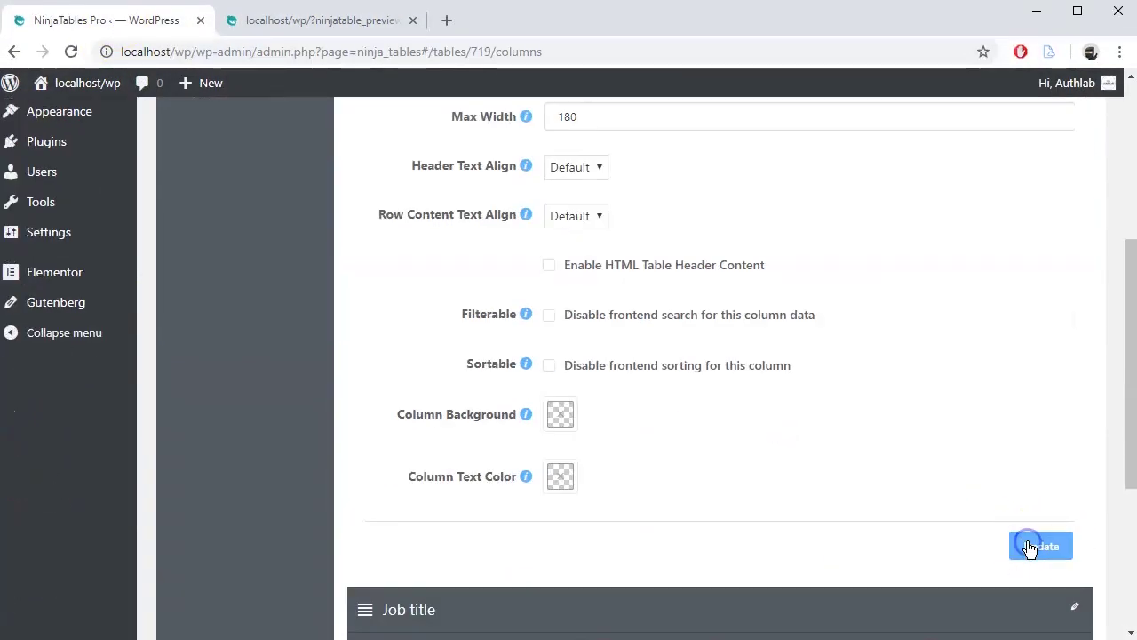
{"action": "left_click", "coordinate": [317, 24]}
{"action": "left_click", "coordinate": [72, 52]}
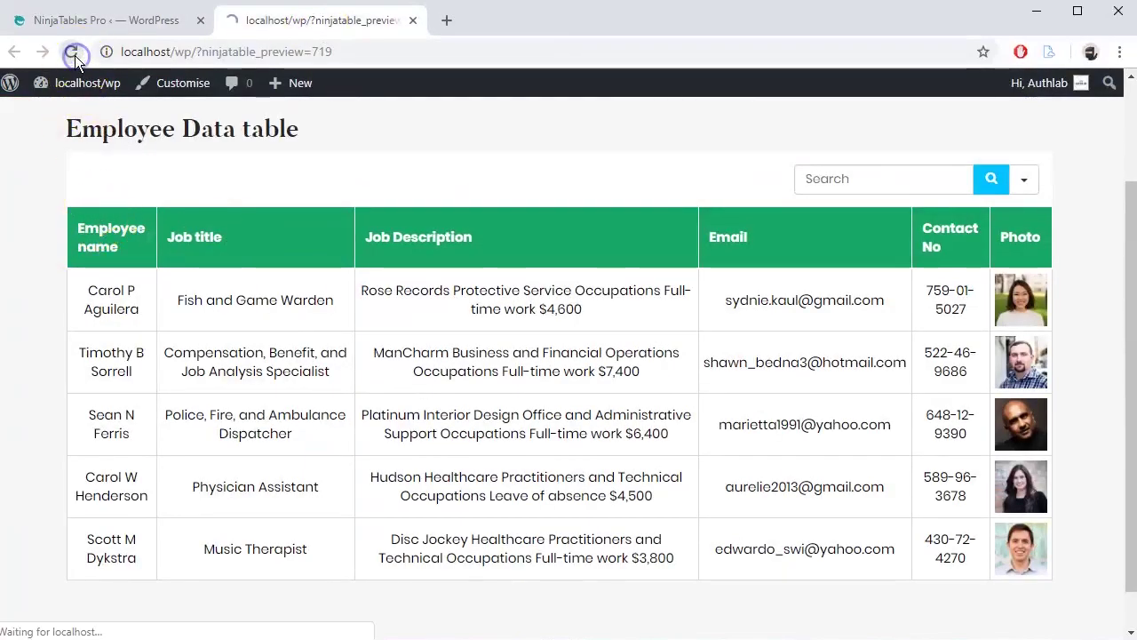
- Return to the Employee name column's advanced settings and set its maximum width to 160
{"action": "left_click", "coordinate": [124, 23]}
{"action": "left_click", "coordinate": [586, 300]}
{"action": "type", "text": "60"}
- Set the Employee name column's header text alignment to Center and its row content alignment to Left
{"action": "left_click", "coordinate": [597, 344]}
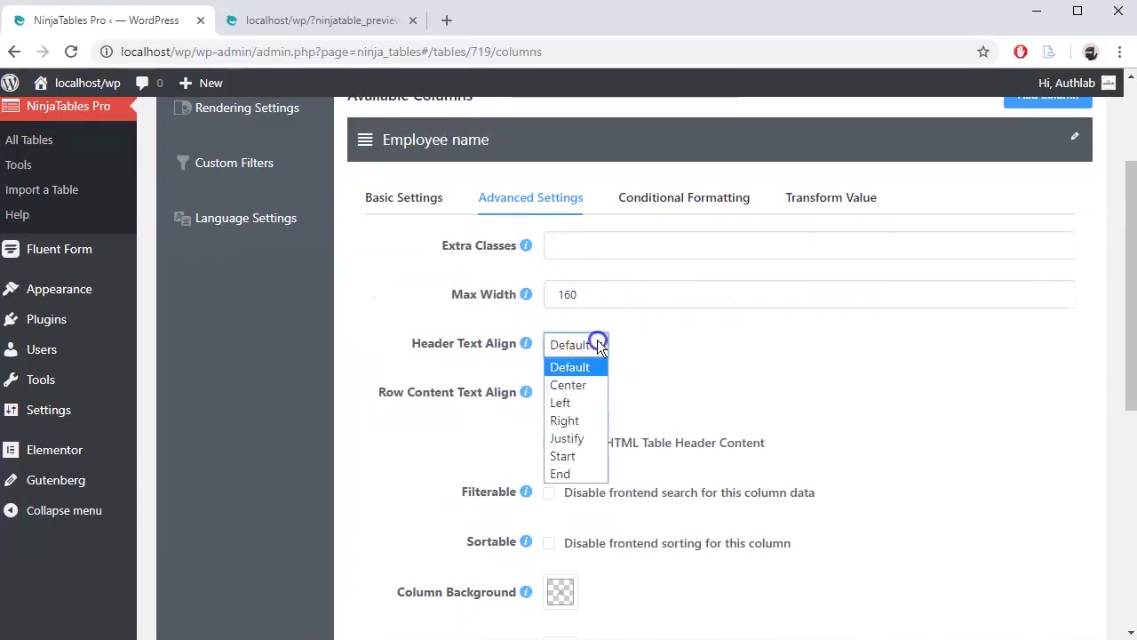
{"action": "left_click", "coordinate": [577, 384]}
{"action": "left_click", "coordinate": [601, 346]}
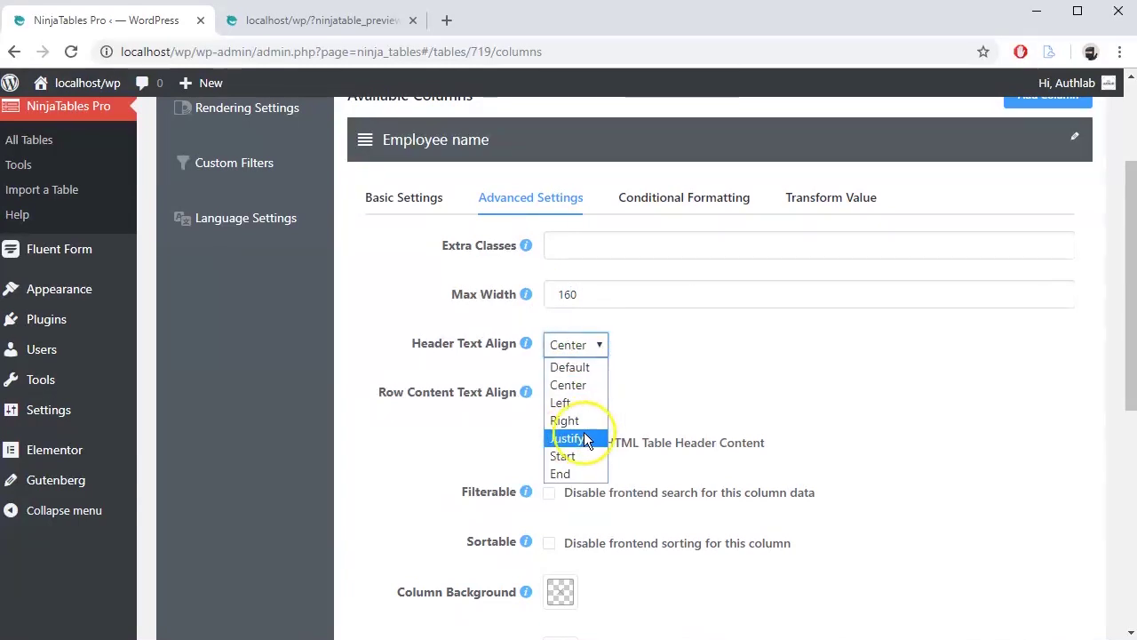
{"action": "left_click", "coordinate": [587, 387]}
{"action": "scroll", "coordinate": [687, 399], "scroll_direction": "down", "scroll_amount": 1}
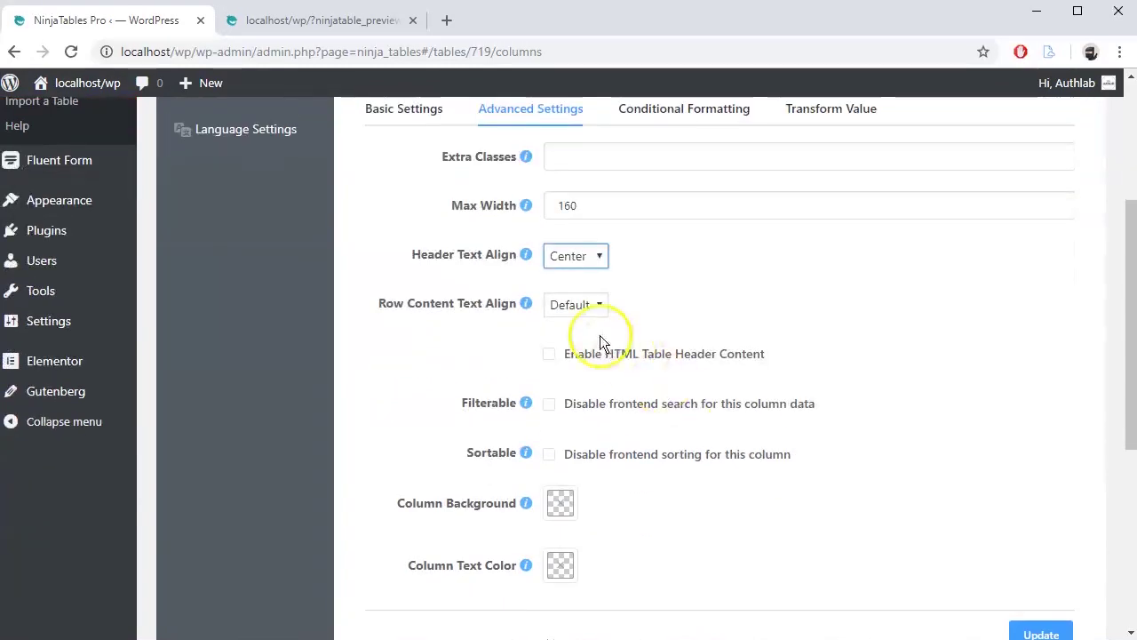
{"action": "left_click", "coordinate": [590, 307]}
{"action": "left_click", "coordinate": [569, 365]}
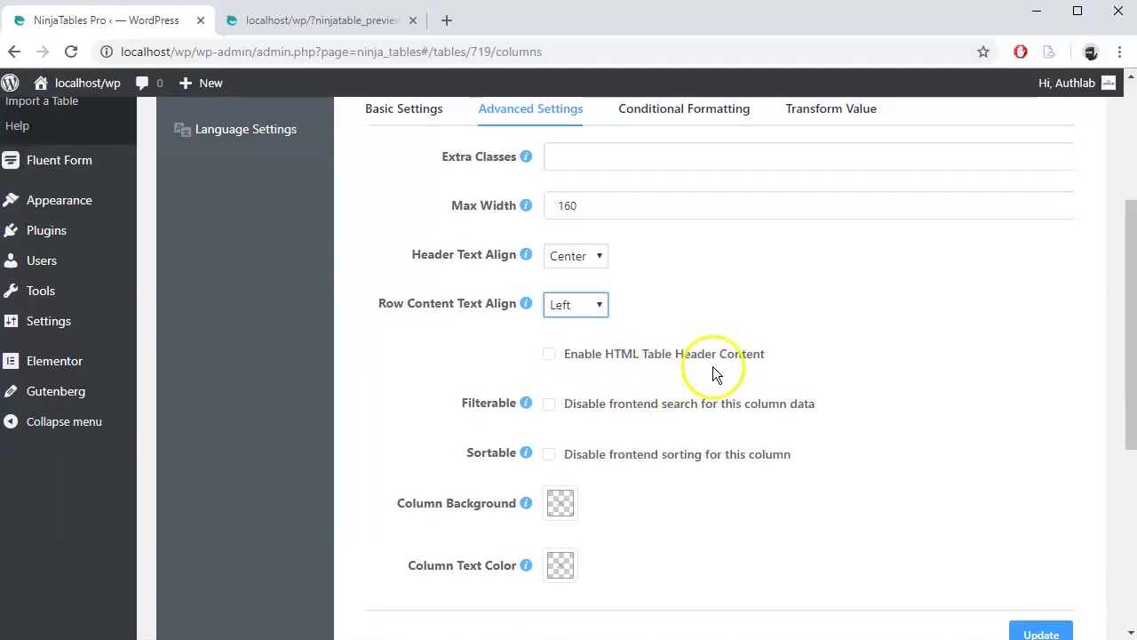
- Choose a dark gray background for the Employee name column, leaving frontend search and sorting enabled
{"action": "left_click", "coordinate": [549, 405]}
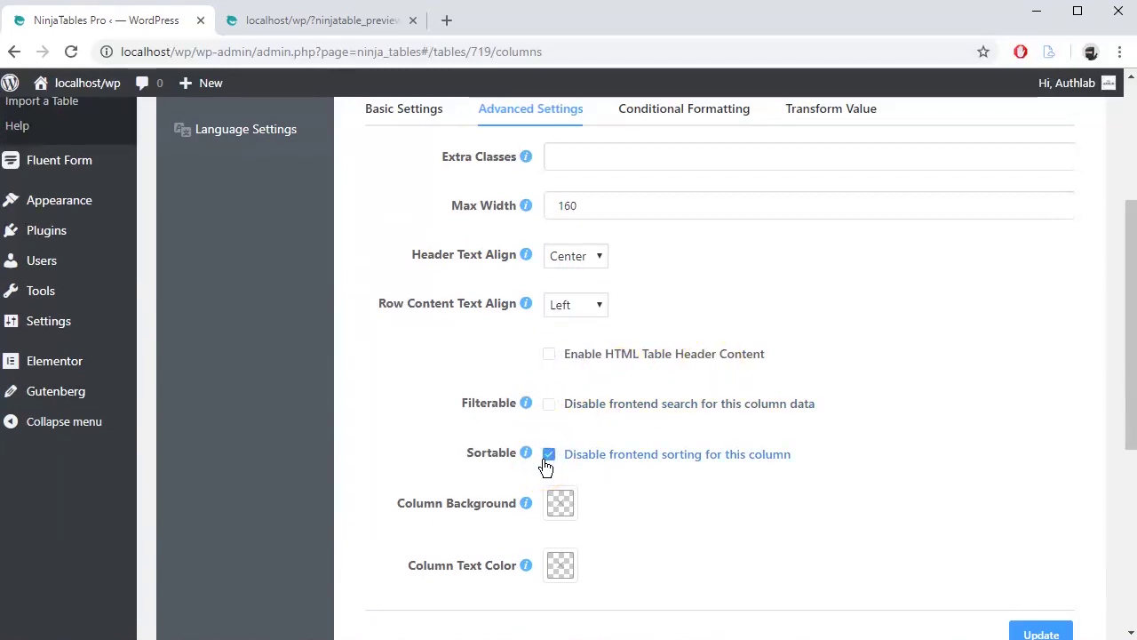
{"action": "left_click", "coordinate": [560, 508]}
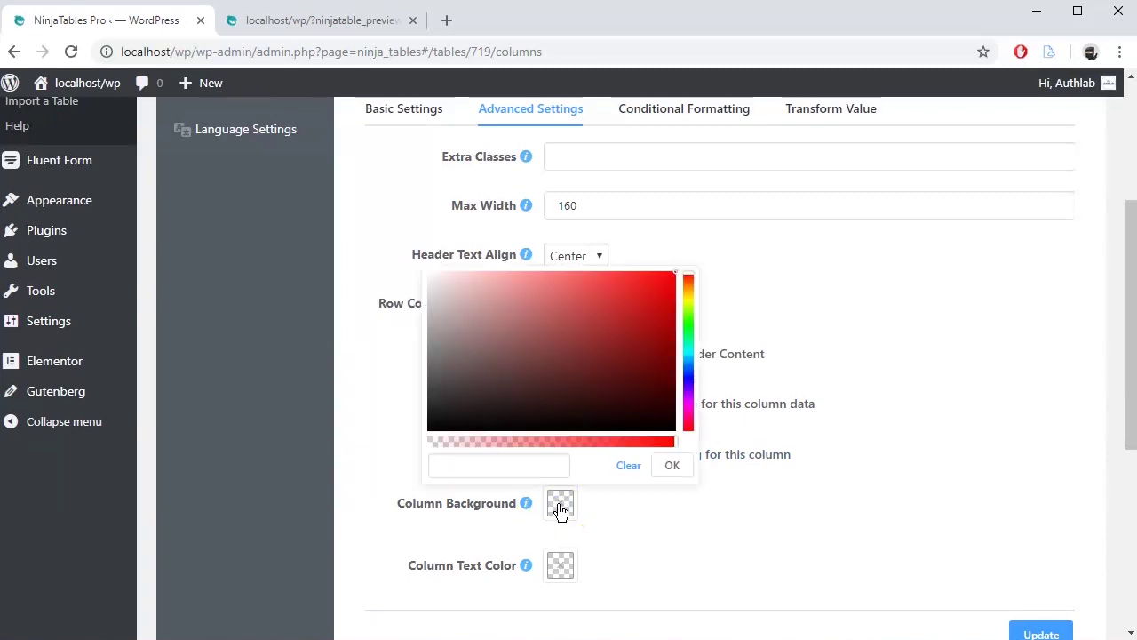
{"action": "left_click", "coordinate": [683, 334]}
{"action": "left_click_drag", "start_coordinate": [622, 334], "coordinate": [382, 373]}
{"action": "left_click", "coordinate": [672, 466]}
- Set the Employee name column's text color to white and save the column configuration
{"action": "left_click", "coordinate": [560, 565]}
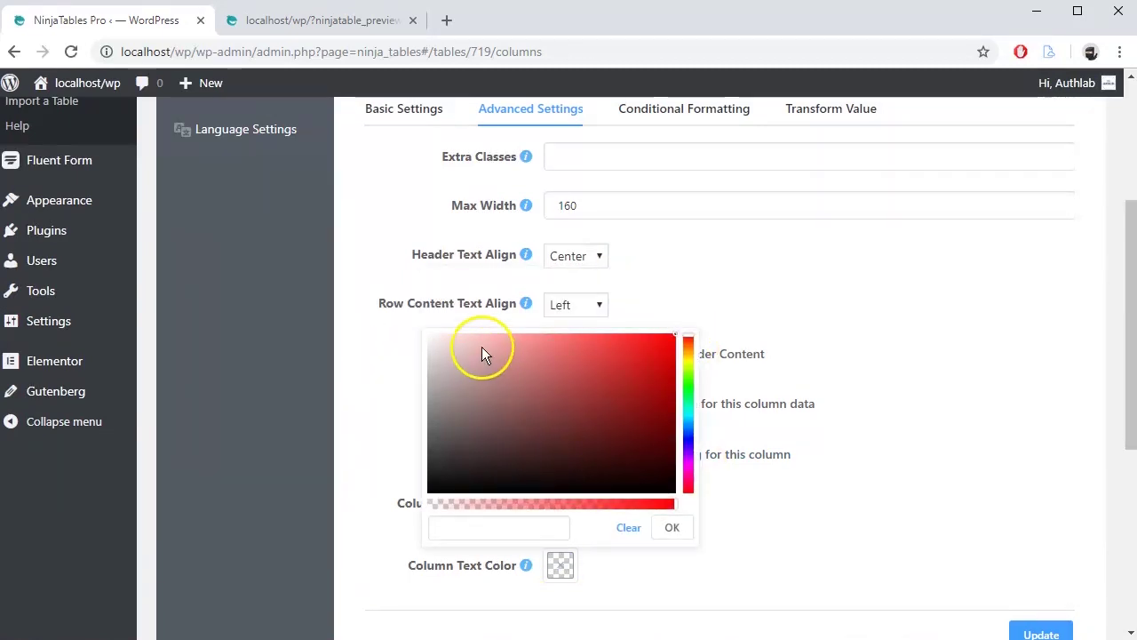
{"action": "left_click_drag", "start_coordinate": [483, 350], "coordinate": [391, 324]}
{"action": "left_click", "coordinate": [670, 529]}
{"action": "scroll", "coordinate": [906, 537], "scroll_direction": "down", "scroll_amount": 1}
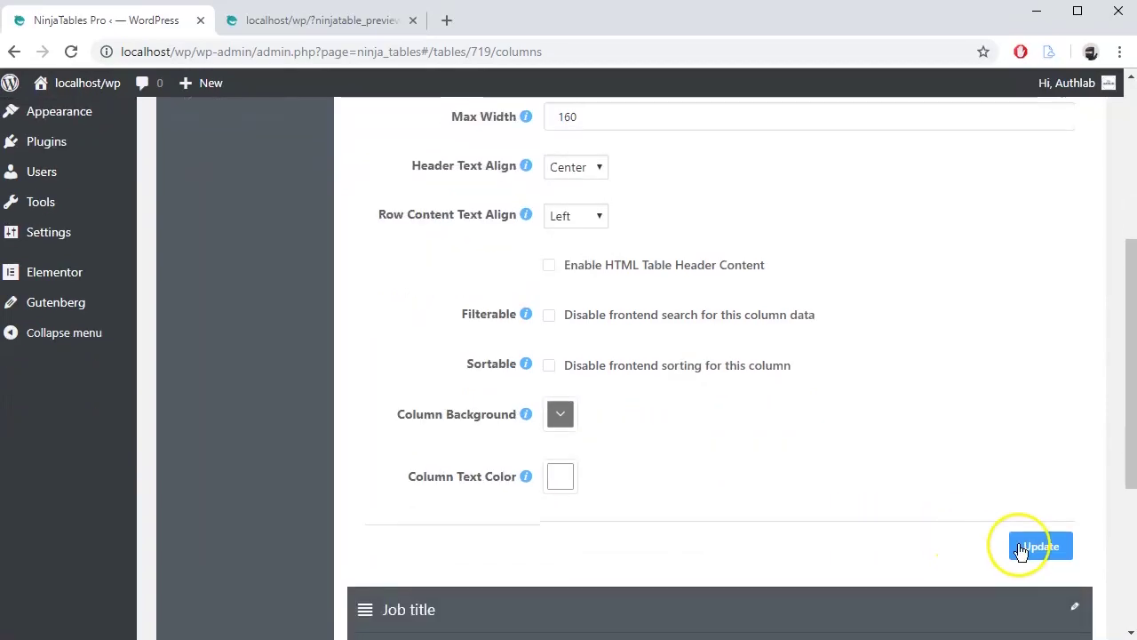
{"action": "left_click", "coordinate": [1041, 543]}
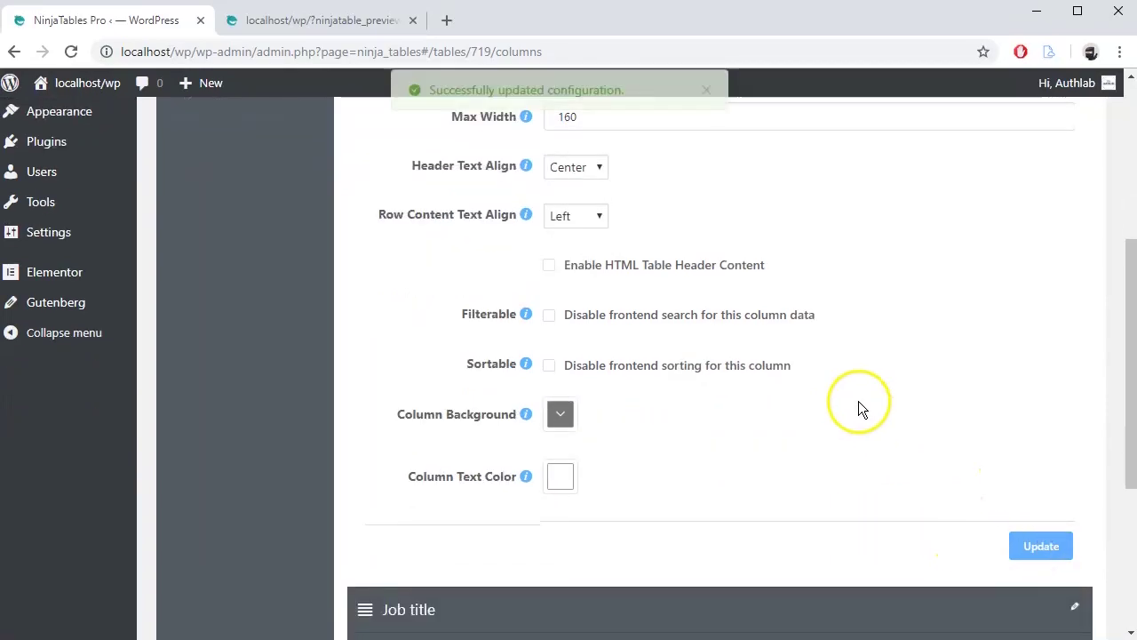
- Reload the table preview to check the Employee name column's styling and return to its advanced settings
{"action": "left_click", "coordinate": [328, 28]}
{"action": "left_click", "coordinate": [71, 52]}
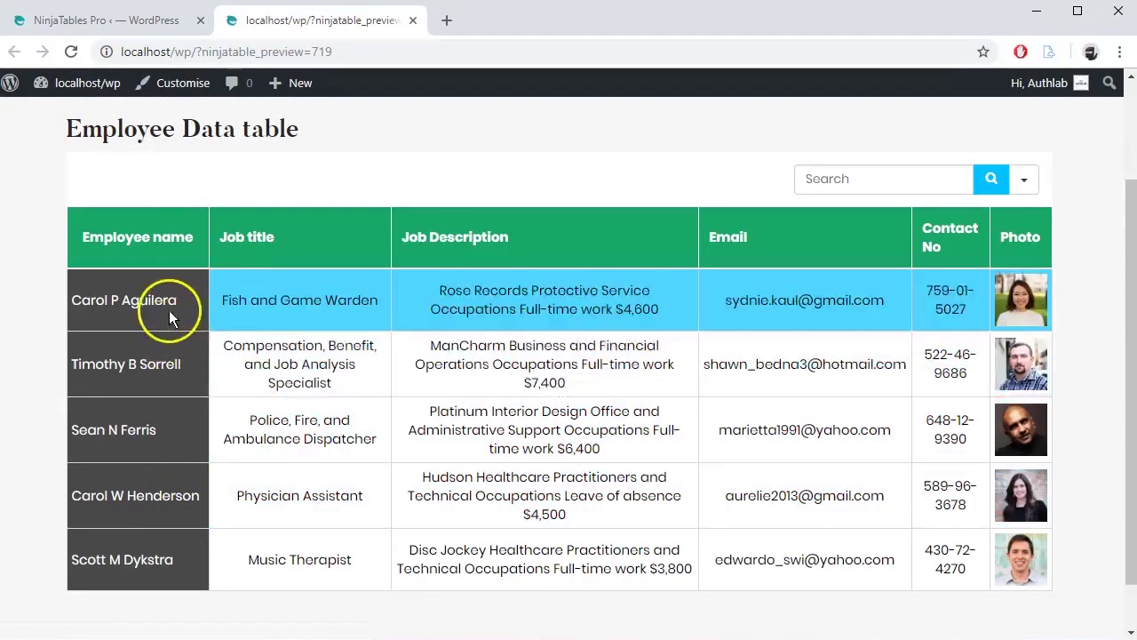
{"action": "key", "text": "ctrl+Page_Up"}
{"action": "scroll", "coordinate": [1004, 416], "scroll_direction": "up", "scroll_amount": 1}
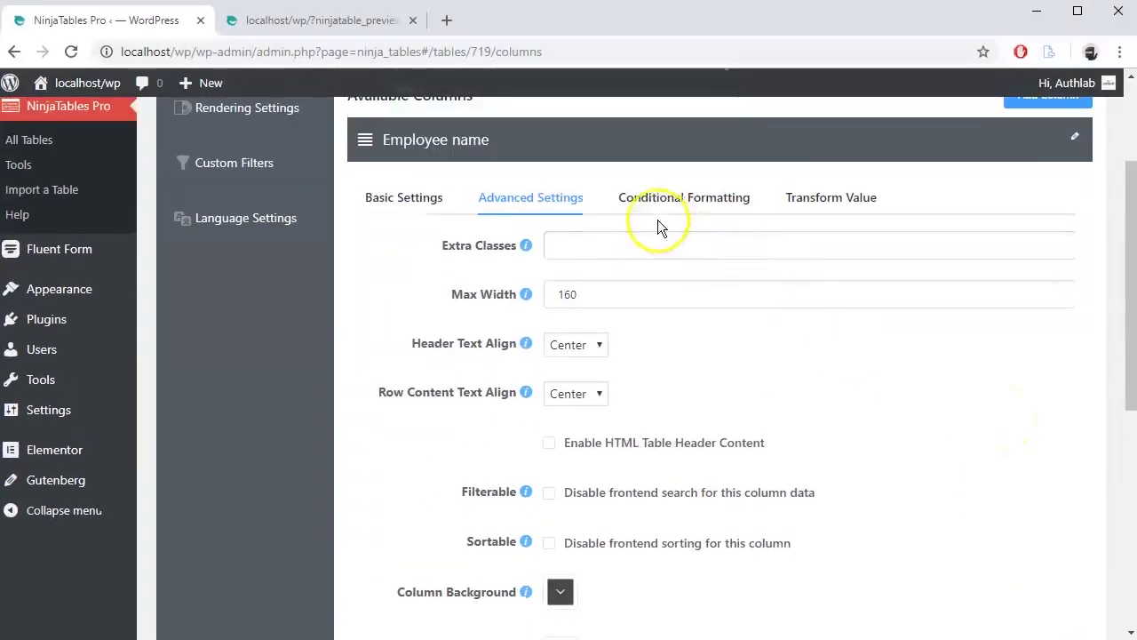
- Look through the Employee name column's conditional formatting and value transformation options
{"action": "left_click", "coordinate": [710, 211]}
{"action": "left_click", "coordinate": [854, 199]}
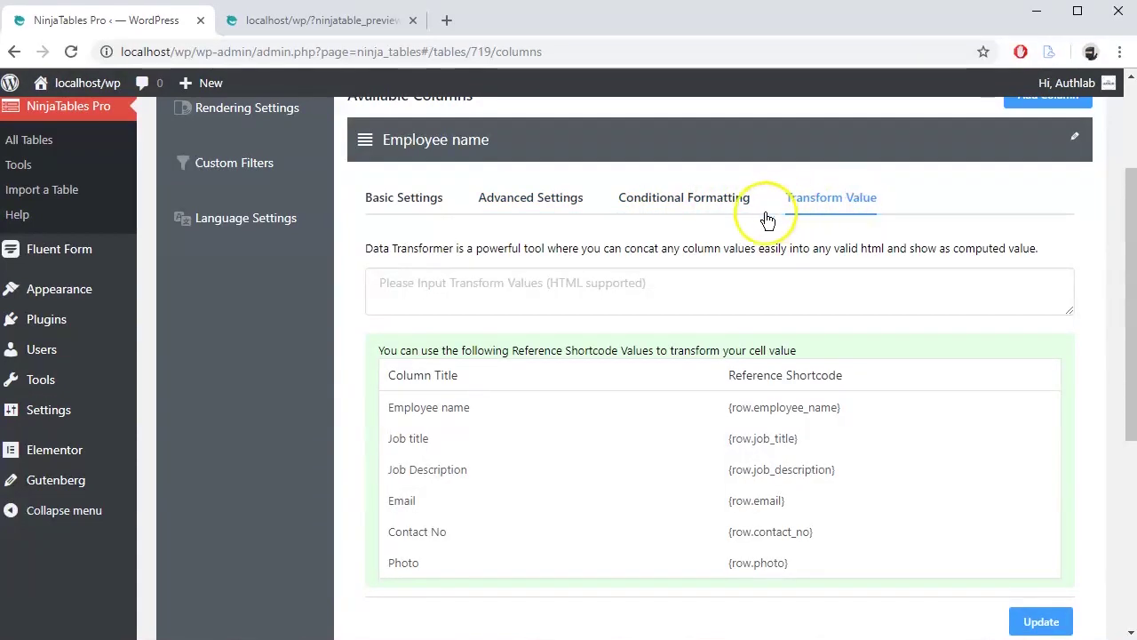
{"action": "left_click", "coordinate": [680, 206]}
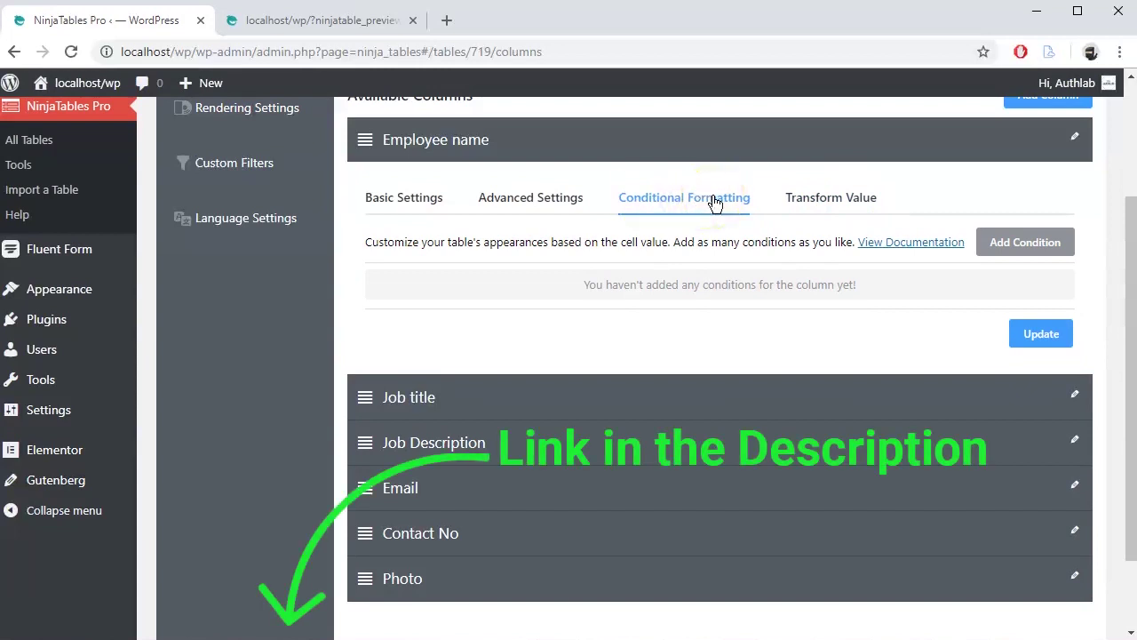
{"action": "left_click", "coordinate": [866, 209]}
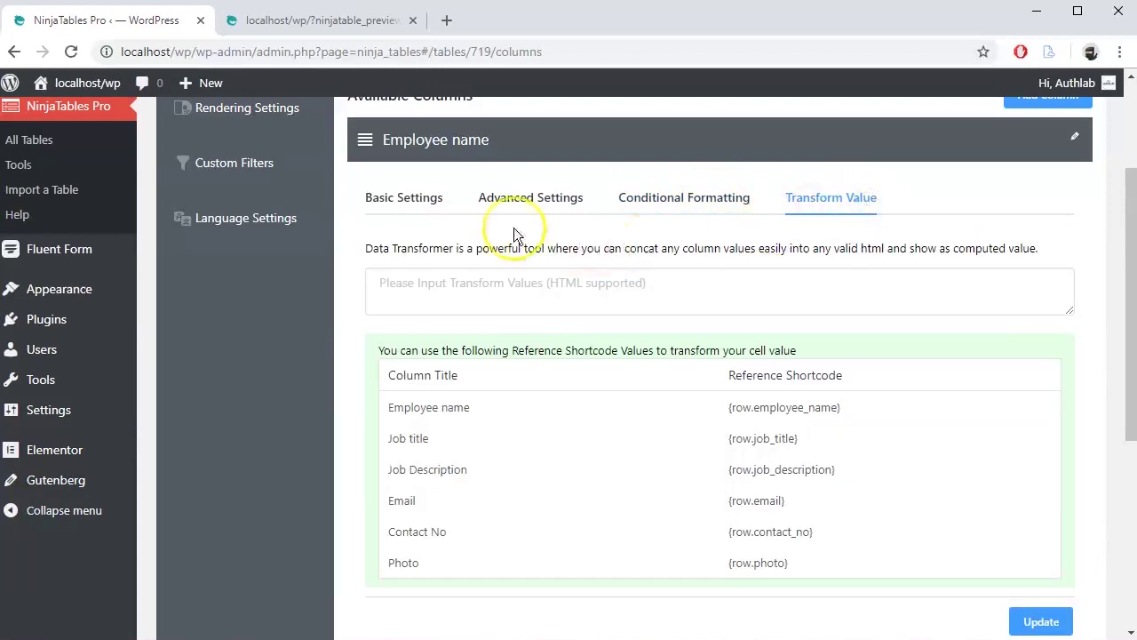
- Close the Employee name column's settings and keep the Job title column's responsive breakpoint at Always show in all devices
{"action": "left_click", "coordinate": [403, 197]}
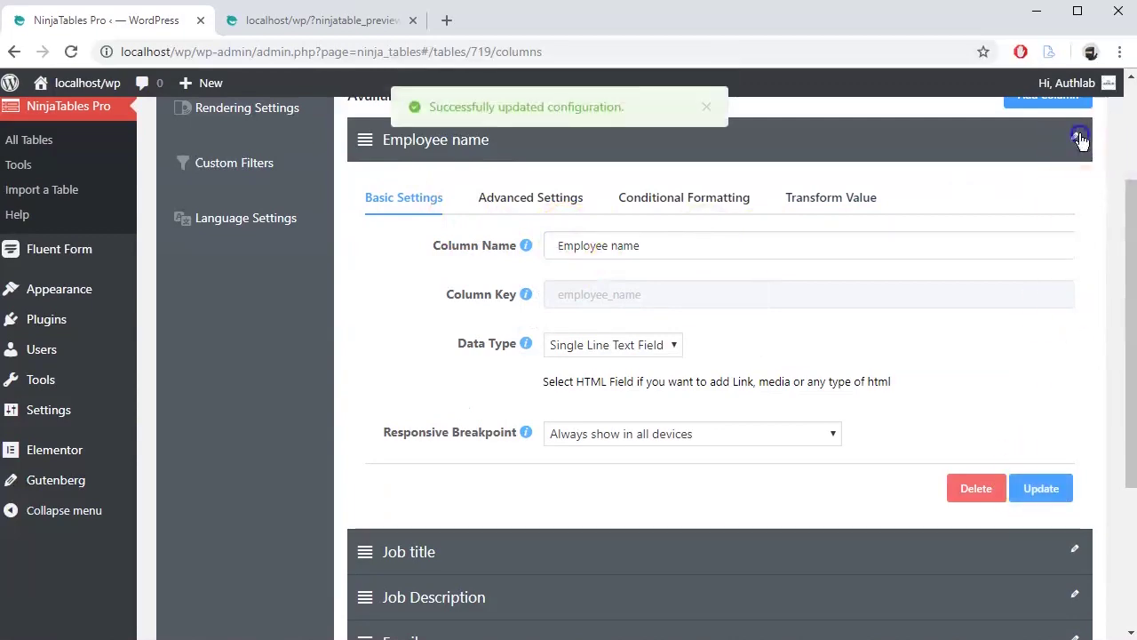
{"action": "left_click", "coordinate": [1074, 138]}
{"action": "left_click", "coordinate": [1075, 289]}
{"action": "left_click", "coordinate": [710, 479]}
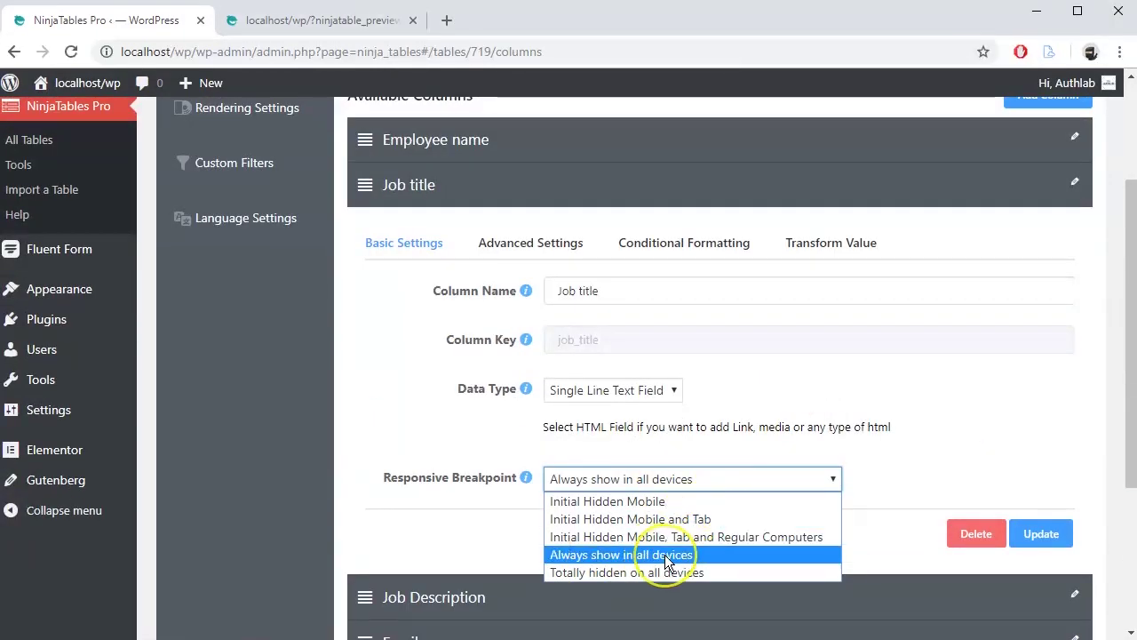
{"action": "left_click", "coordinate": [664, 554]}
- Set the Job title column's maximum width to 200 in its advanced settings and save the column
{"action": "left_click", "coordinate": [568, 247]}
{"action": "left_click", "coordinate": [592, 340]}
{"action": "key", "text": "F11"}
{"action": "type", "text": "200"}
{"action": "key", "text": "F11"}
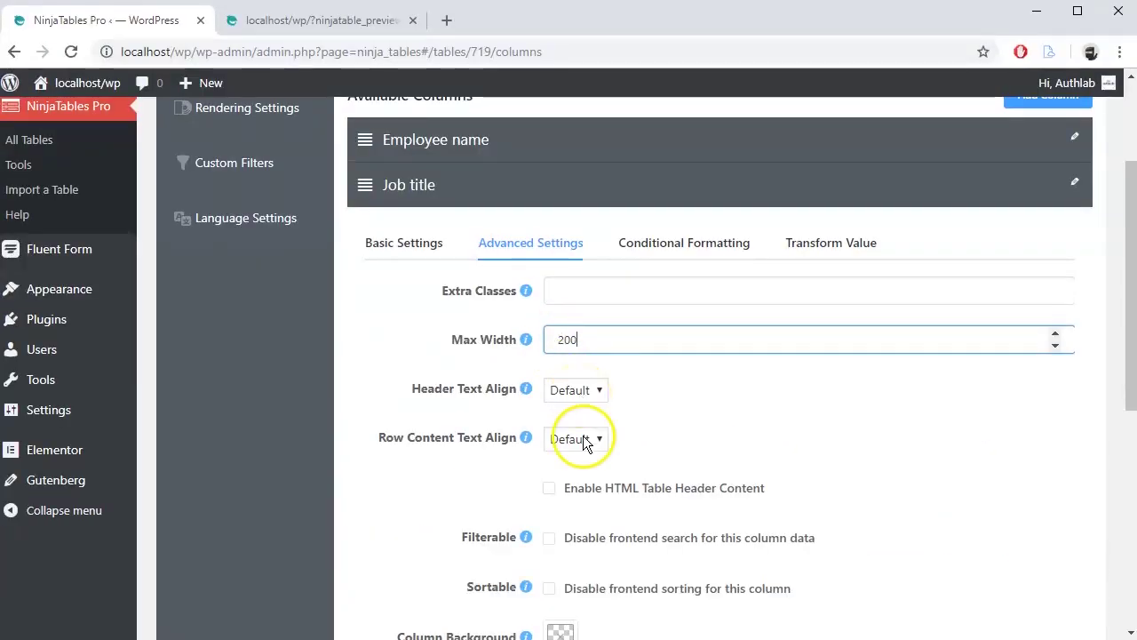
{"action": "scroll", "coordinate": [579, 436], "scroll_direction": "down", "scroll_amount": 2}
{"action": "left_click", "coordinate": [1028, 592]}
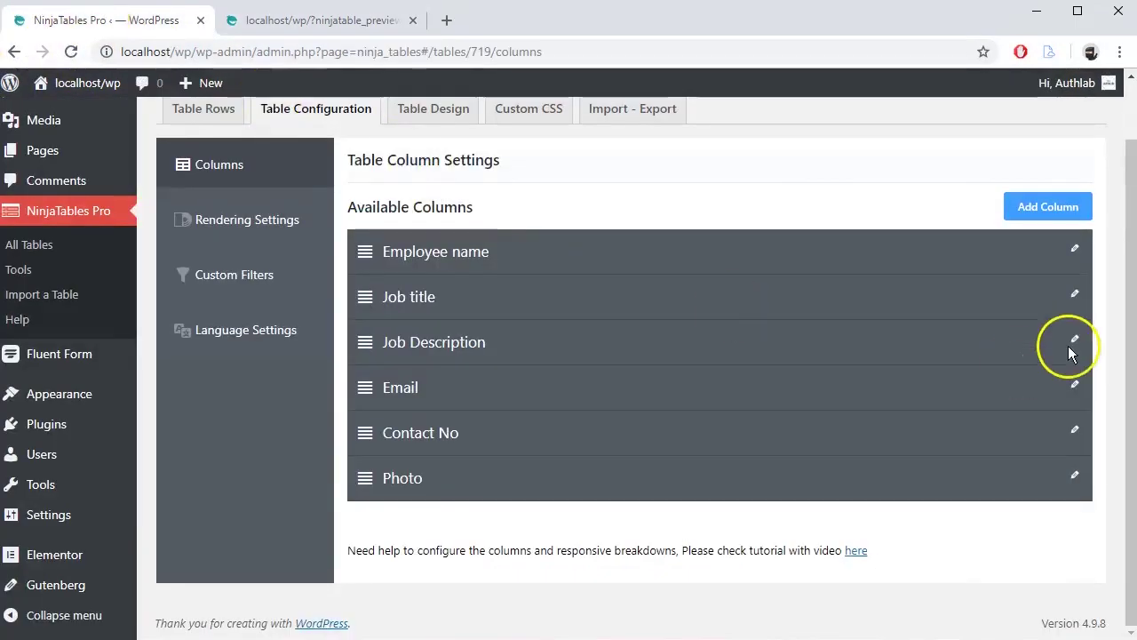
- Set the Job Description column's responsive breakpoint to Initial Hidden Mobile and Tab and save the configuration
{"action": "left_click", "coordinate": [1074, 338]}
{"action": "scroll", "coordinate": [1068, 345], "scroll_direction": "down", "scroll_amount": 1}
{"action": "left_click", "coordinate": [690, 450]}
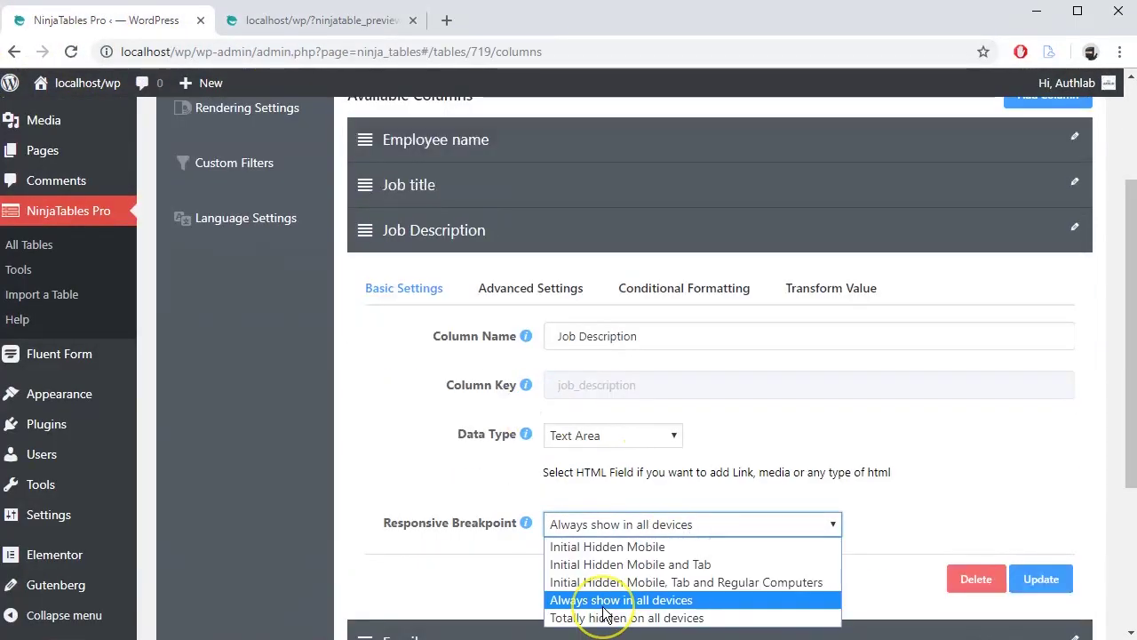
{"action": "left_click", "coordinate": [634, 487]}
{"action": "left_click", "coordinate": [1038, 578]}
- Set the Job Description column's maximum width to 200 in its advanced settings and save the column
{"action": "left_click", "coordinate": [531, 288]}
{"action": "left_click", "coordinate": [800, 385]}
{"action": "type", "text": "200"}
{"action": "scroll", "coordinate": [907, 513], "scroll_direction": "down", "scroll_amount": 2}
{"action": "left_click", "coordinate": [1036, 629]}
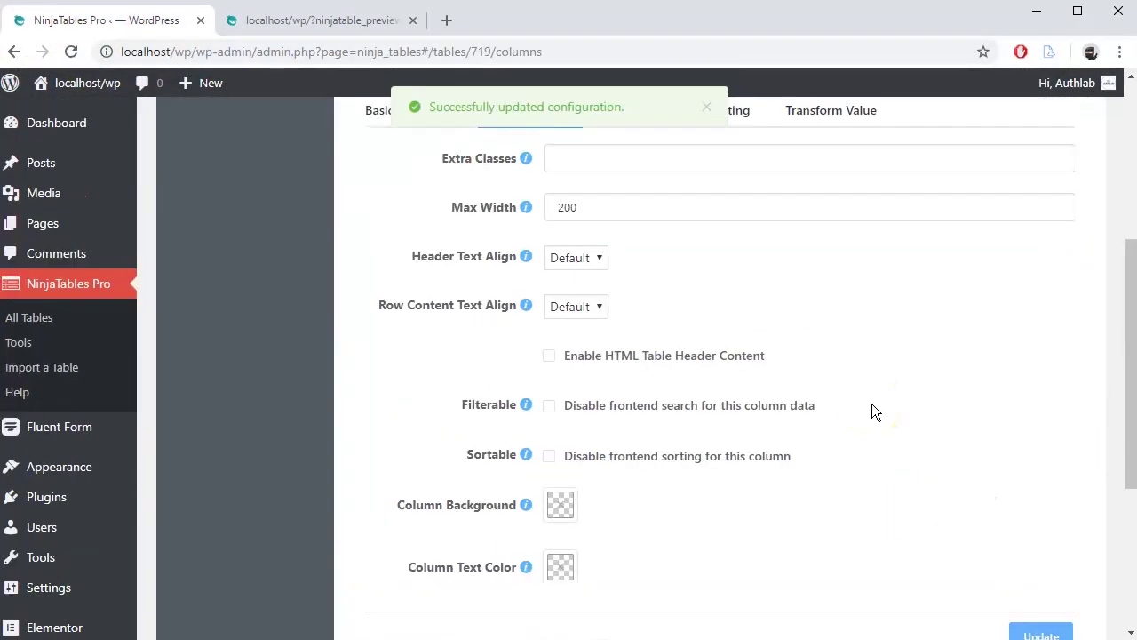
- Set the Contact No column's responsive breakpoint to Initial Hidden Mobile and save the configuration
{"action": "left_click", "coordinate": [1074, 323]}
{"action": "scroll", "coordinate": [566, 394], "scroll_direction": "down", "scroll_amount": 2}
{"action": "left_click", "coordinate": [637, 535]}
{"action": "left_click", "coordinate": [637, 557]}
{"action": "left_click", "coordinate": [1040, 588]}
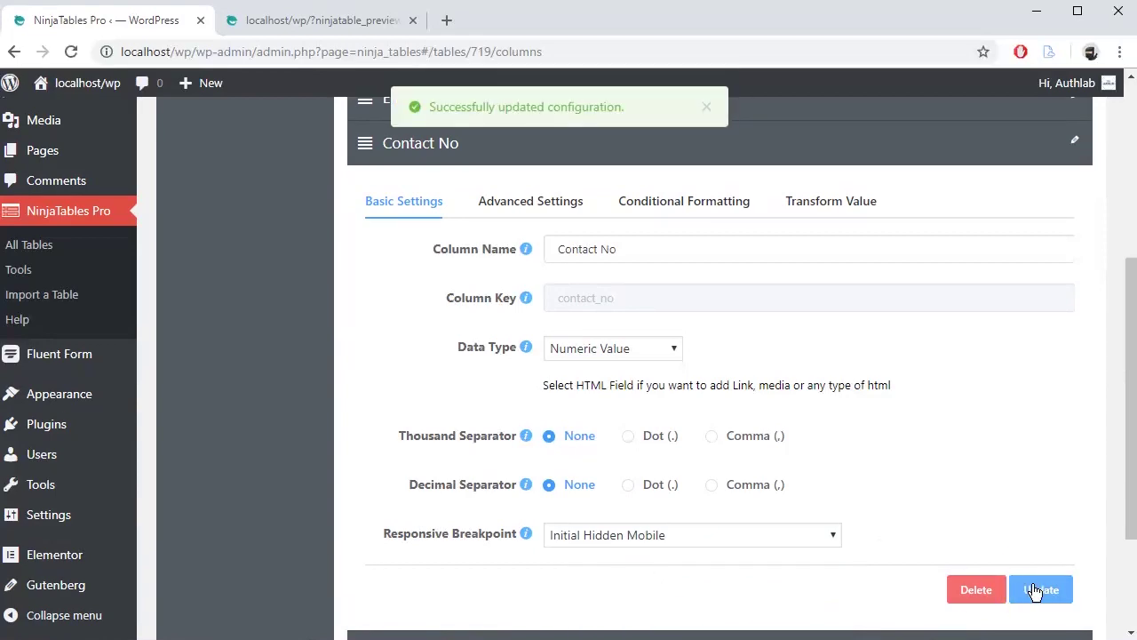
- Set the Contact No column's maximum width to 150 in its advanced settings and save the column
{"action": "left_click", "coordinate": [530, 201]}
{"action": "left_click", "coordinate": [595, 307]}
{"action": "type", "text": "150"}
{"action": "scroll", "coordinate": [802, 399], "scroll_direction": "down", "scroll_amount": 3}
{"action": "left_click", "coordinate": [1073, 480]}
- Open the Photo column's advanced settings, save its configuration and collapse the column
{"action": "left_click", "coordinate": [1077, 480]}
{"action": "scroll", "coordinate": [563, 305], "scroll_direction": "down", "scroll_amount": 5}
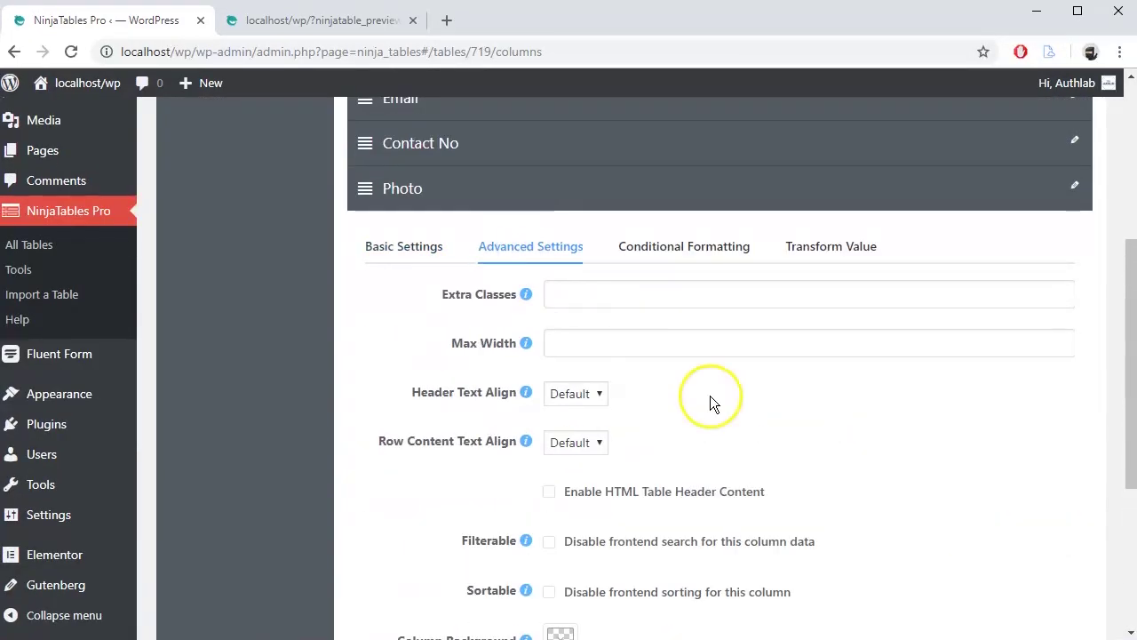
{"action": "left_click", "coordinate": [1038, 595]}
{"action": "scroll", "coordinate": [1025, 358], "scroll_direction": "up", "scroll_amount": 4}
{"action": "left_click", "coordinate": [1071, 358]}
- Reload the Employee Data table preview and bring up the browser's responsive device view, with the developer tools window out of the way
{"action": "left_click", "coordinate": [380, 28]}
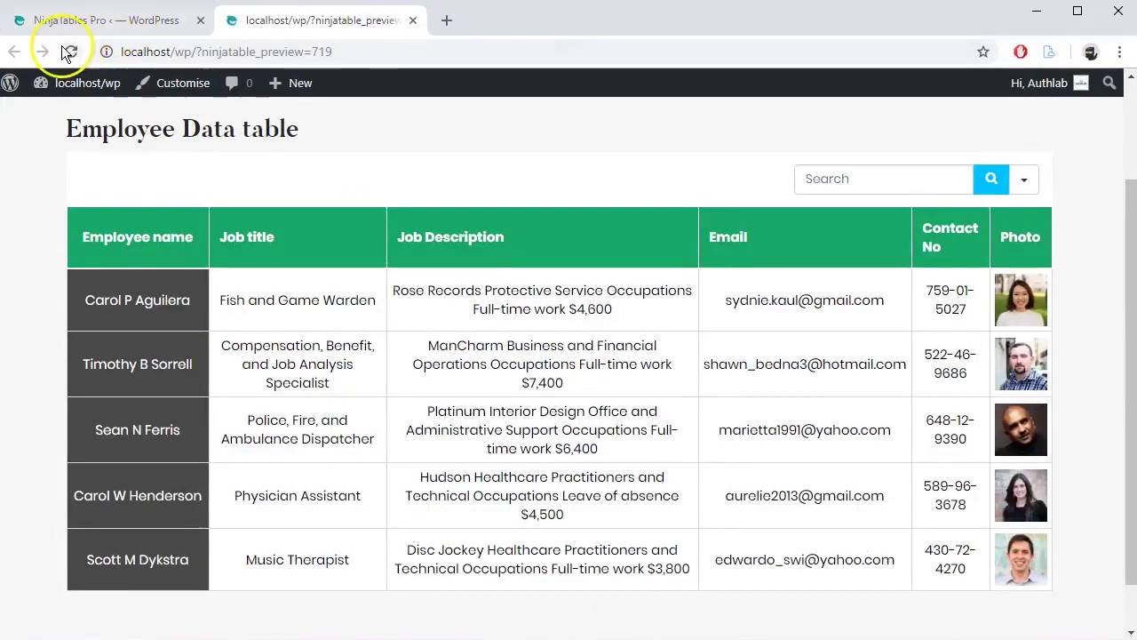
{"action": "left_click", "coordinate": [64, 48]}
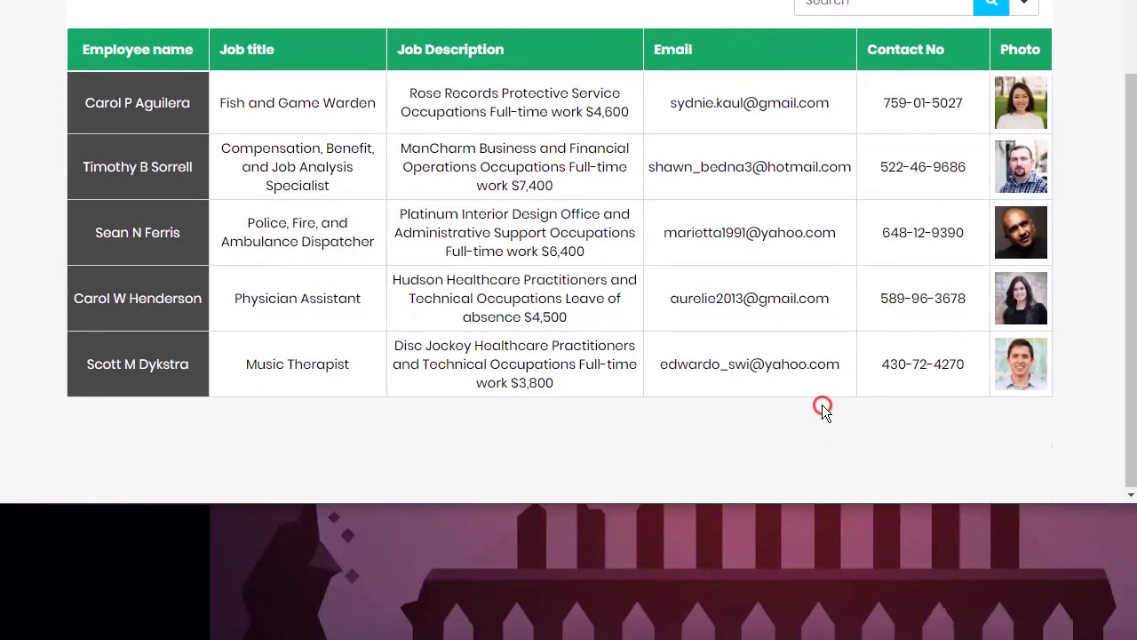
{"action": "right_click", "coordinate": [822, 409]}
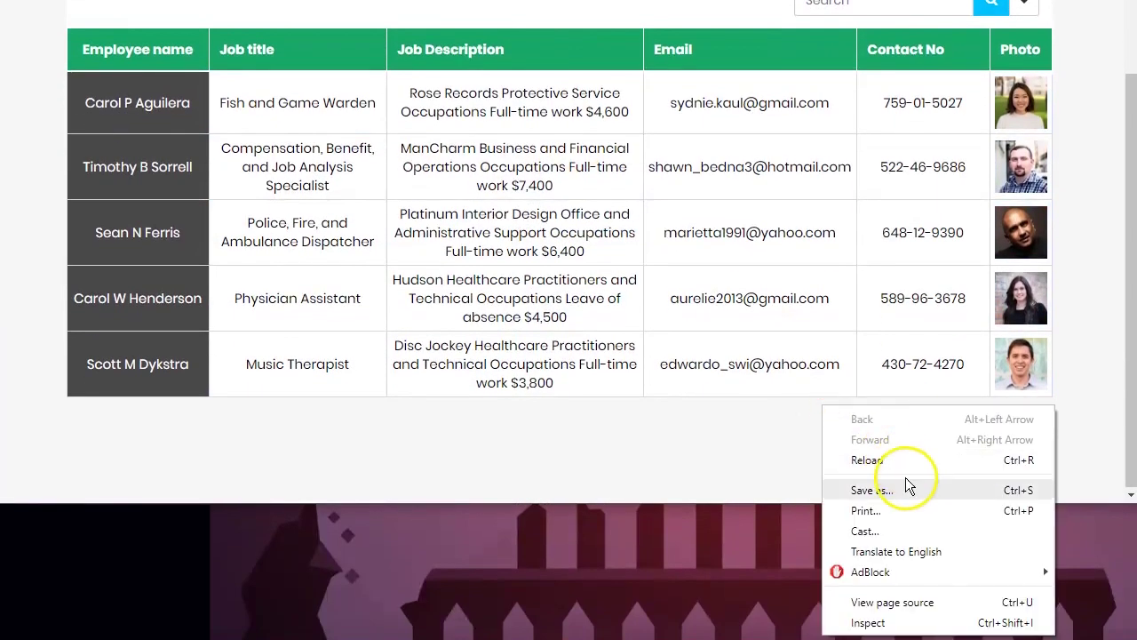
{"action": "left_click", "coordinate": [908, 626]}
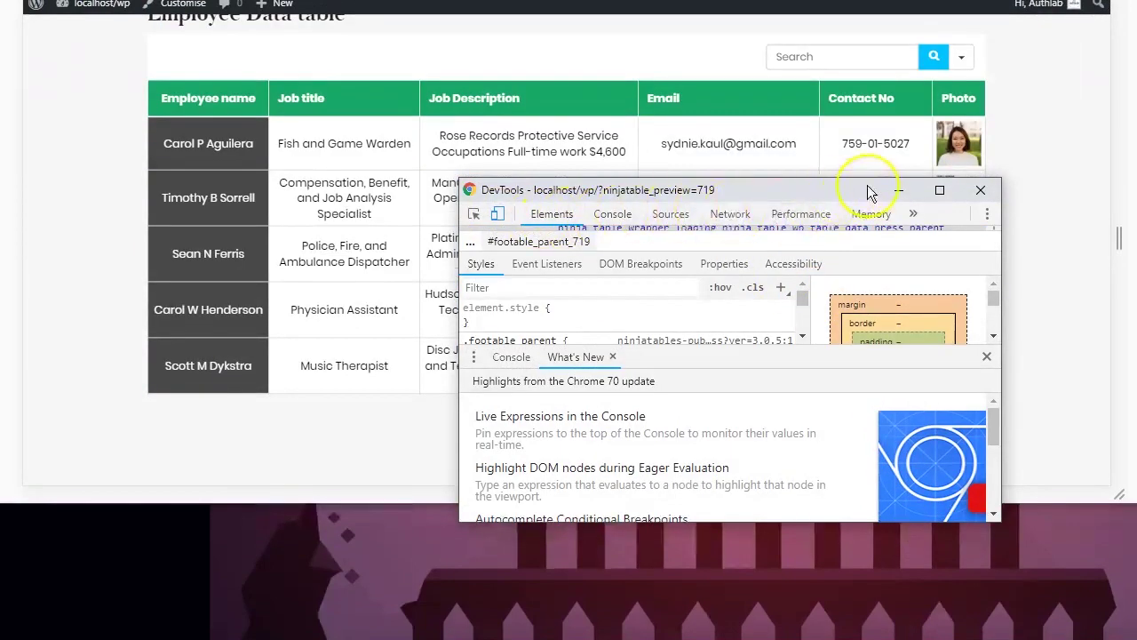
{"action": "left_click", "coordinate": [897, 192]}
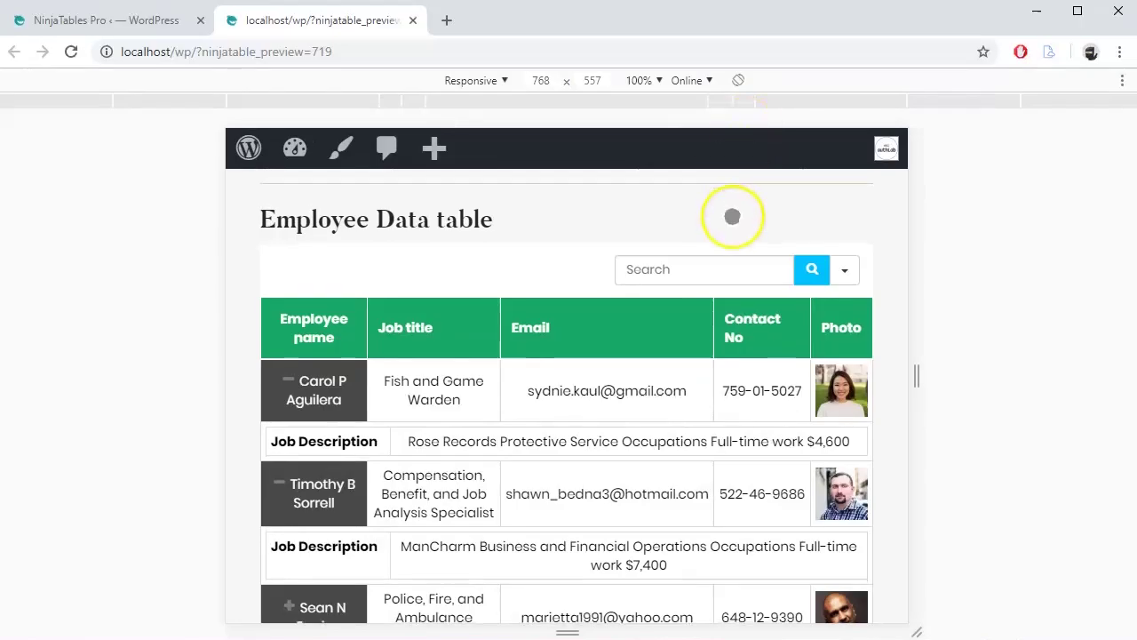
- At the 768-pixel tablet width, collapse the first two employees' details and expand the third employee's job description
{"action": "scroll", "coordinate": [702, 238], "scroll_direction": "down", "scroll_amount": 1}
{"action": "left_click", "coordinate": [287, 294]}
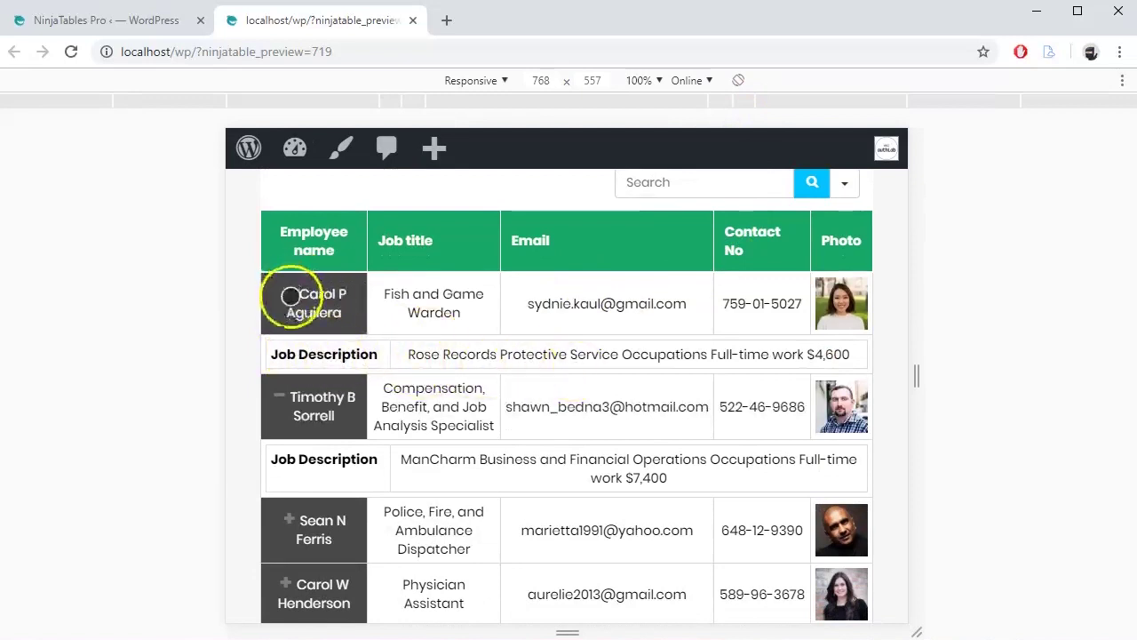
{"action": "left_click", "coordinate": [279, 357]}
{"action": "left_click", "coordinate": [289, 423]}
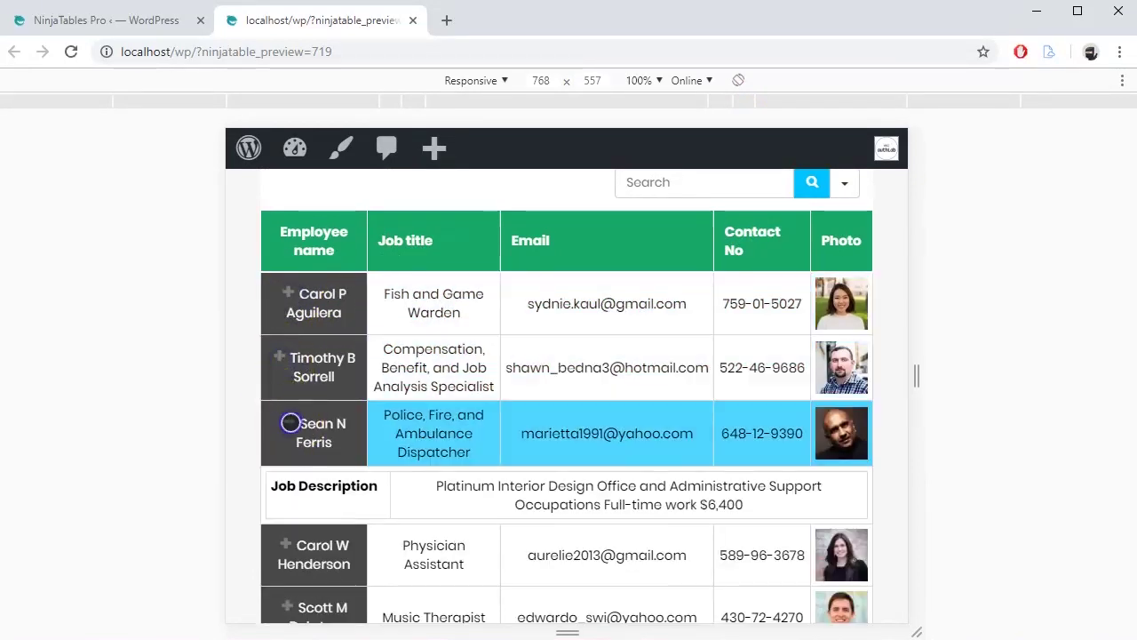
- Check the table preview at Mobile L – 425px and on a rotated iPad Pro, and leave the device view
{"action": "left_click", "coordinate": [743, 102]}
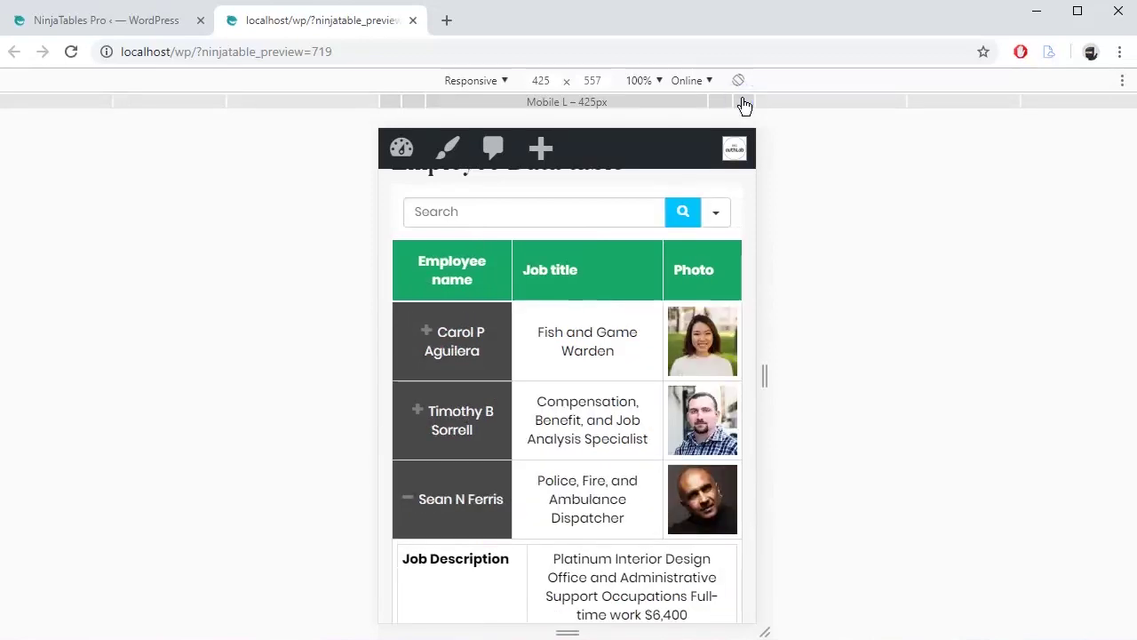
{"action": "scroll", "coordinate": [610, 374], "scroll_direction": "down", "scroll_amount": 1}
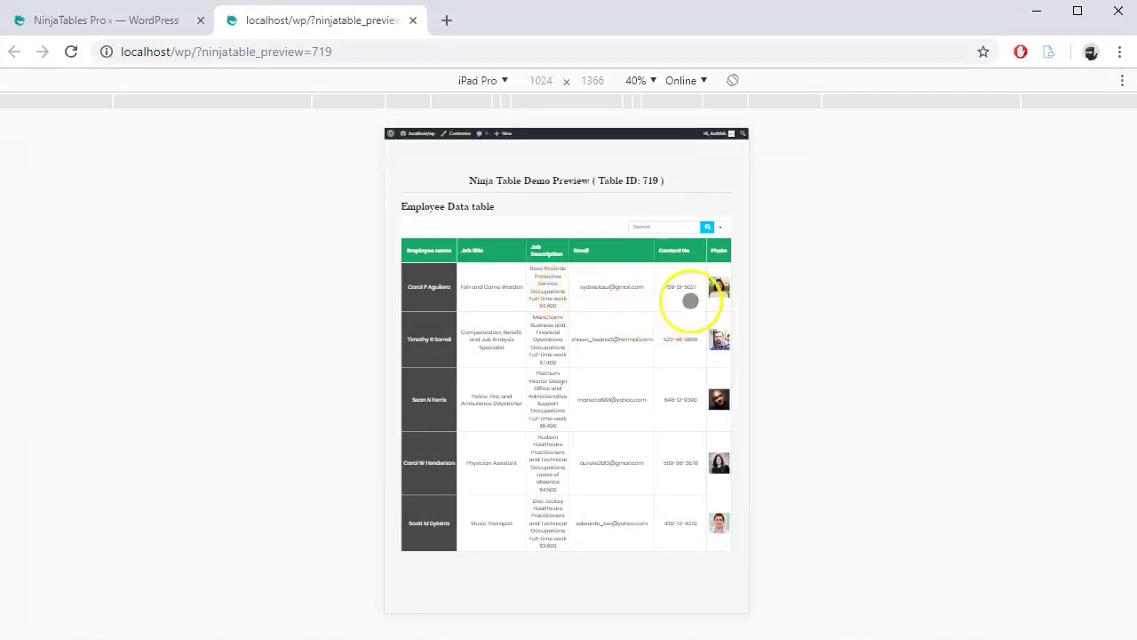
{"action": "left_click", "coordinate": [734, 82]}
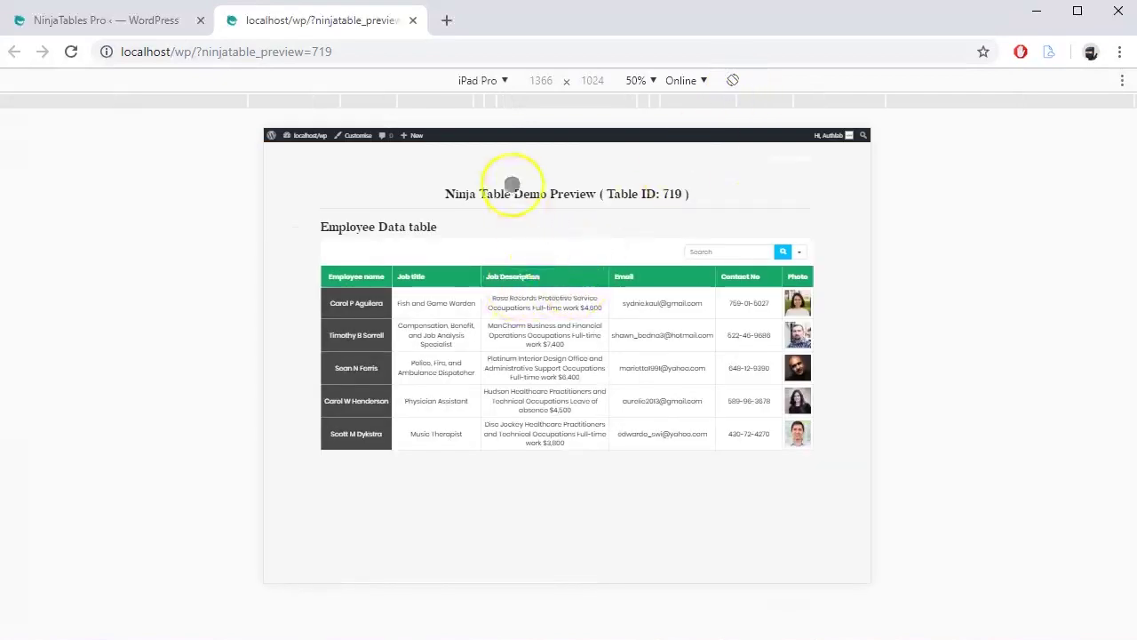
{"action": "key", "text": "F12"}
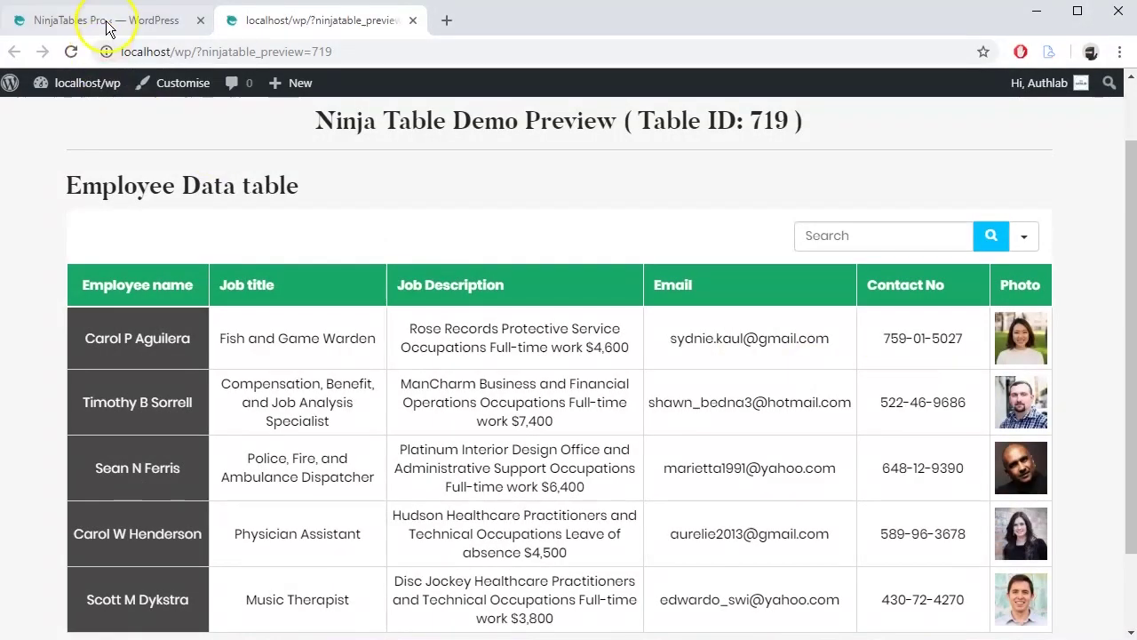
- Try the Ajax Table method in the table's rendering settings and reselect Advanced Table (Legacy)
{"action": "left_click", "coordinate": [107, 21]}
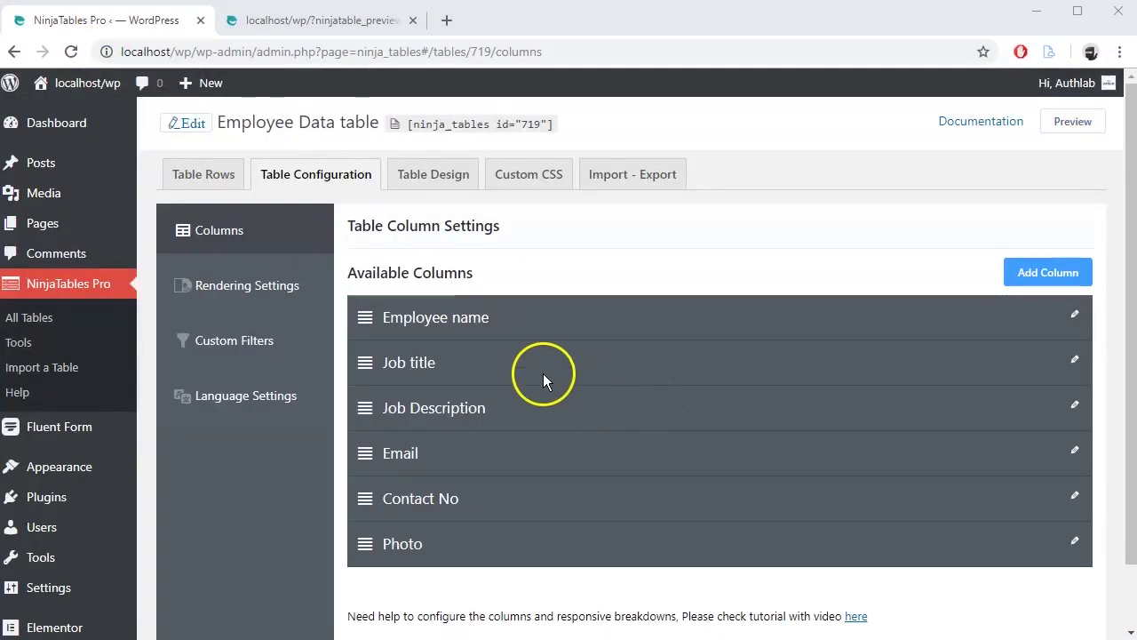
{"action": "left_click", "coordinate": [213, 303]}
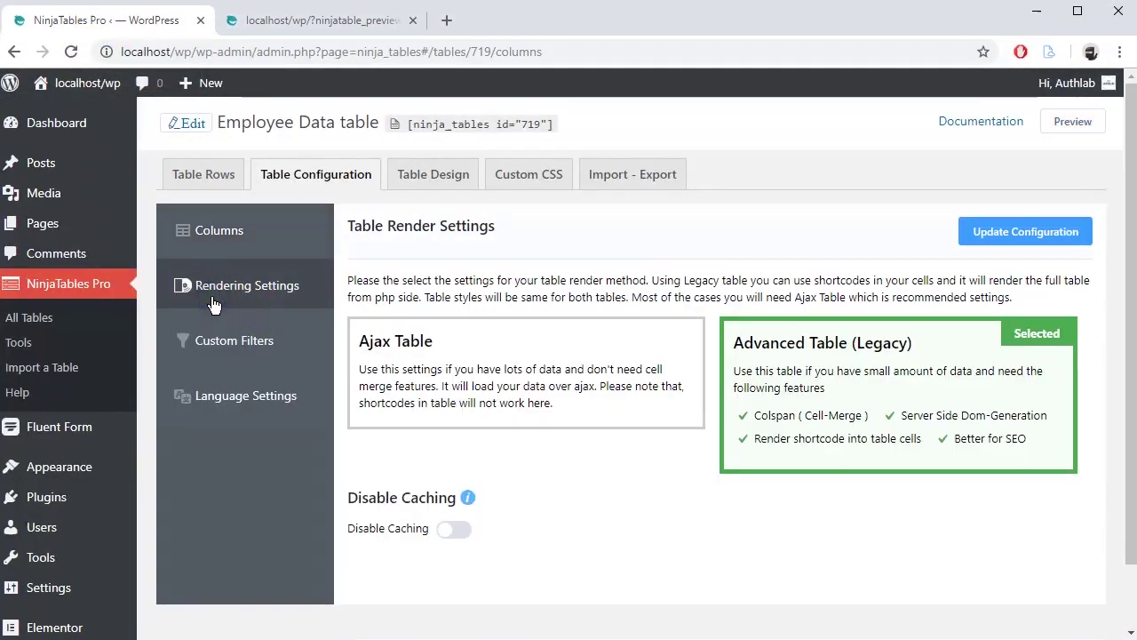
{"action": "left_click", "coordinate": [485, 366]}
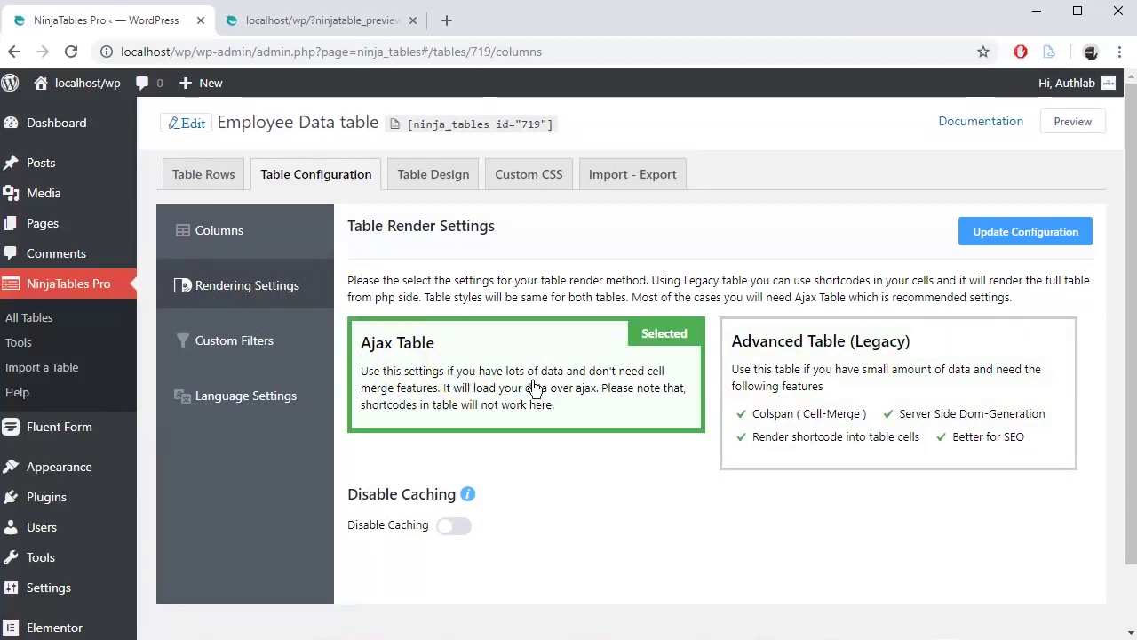
{"action": "left_click", "coordinate": [844, 402]}
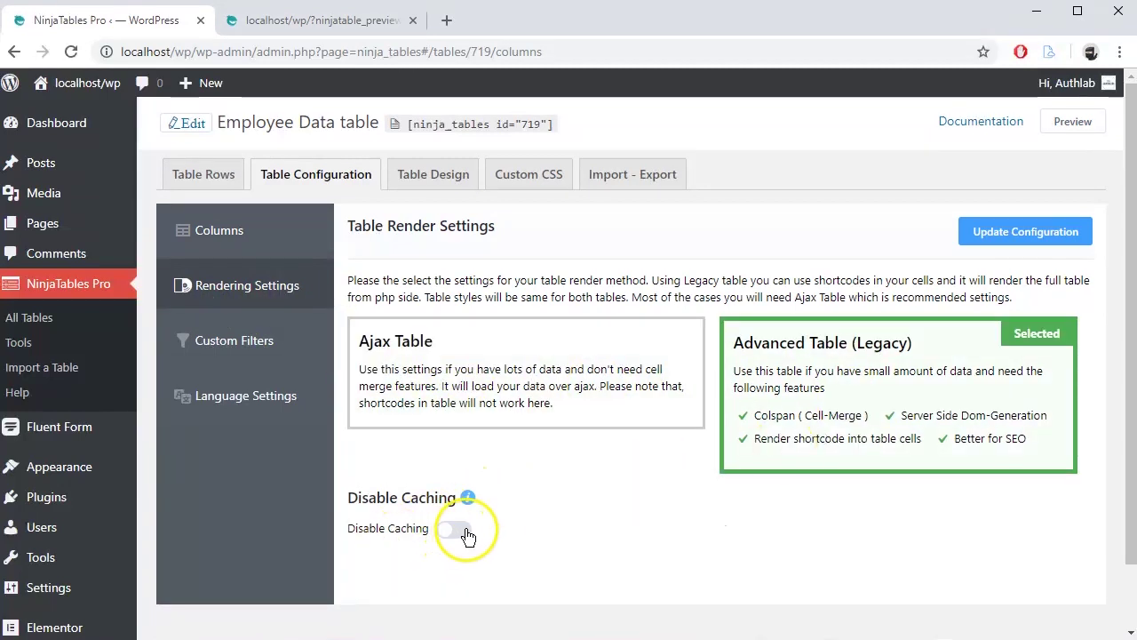
- Look through the table's custom search filters and language settings, and go back to the table preview
{"action": "left_click", "coordinate": [263, 348]}
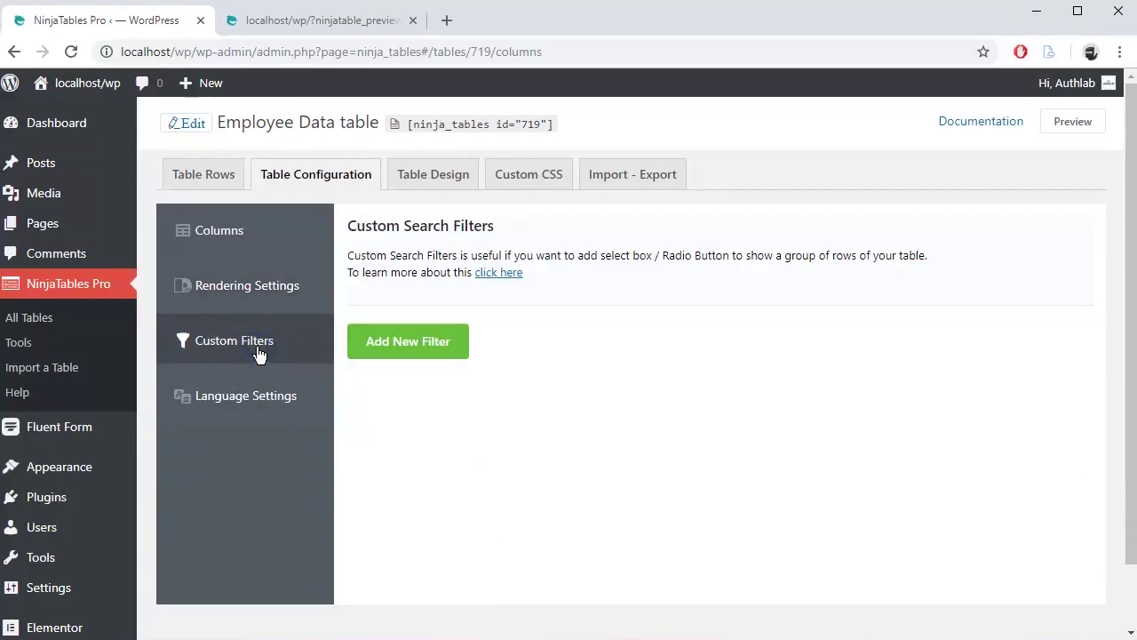
{"action": "left_click_drag", "start_coordinate": [343, 229], "coordinate": [454, 218]}
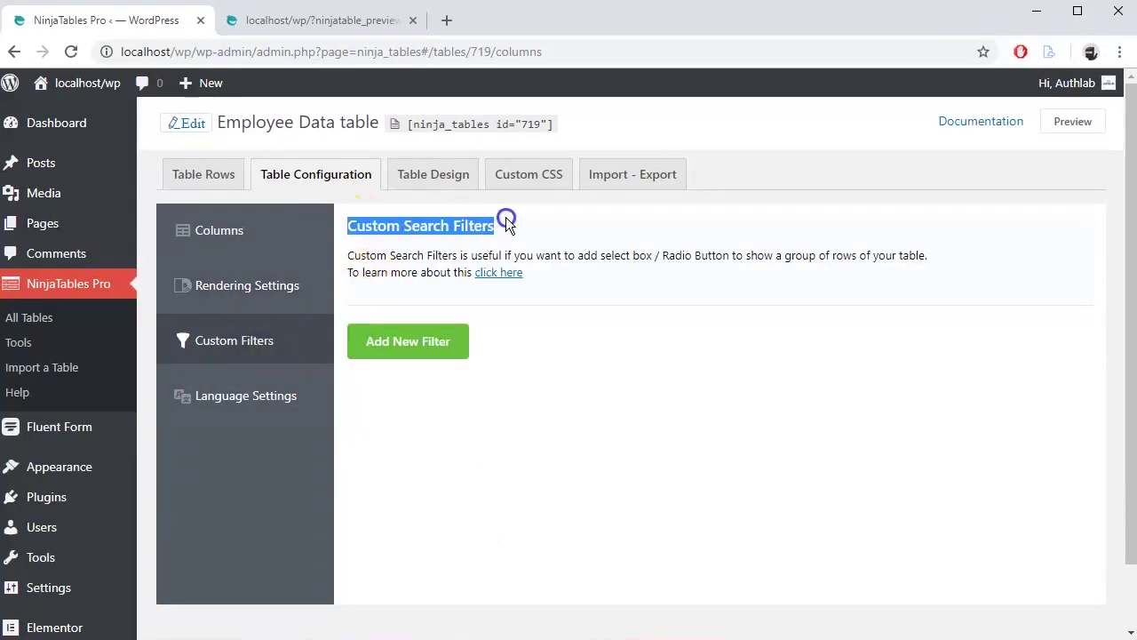
{"action": "left_click", "coordinate": [288, 397]}
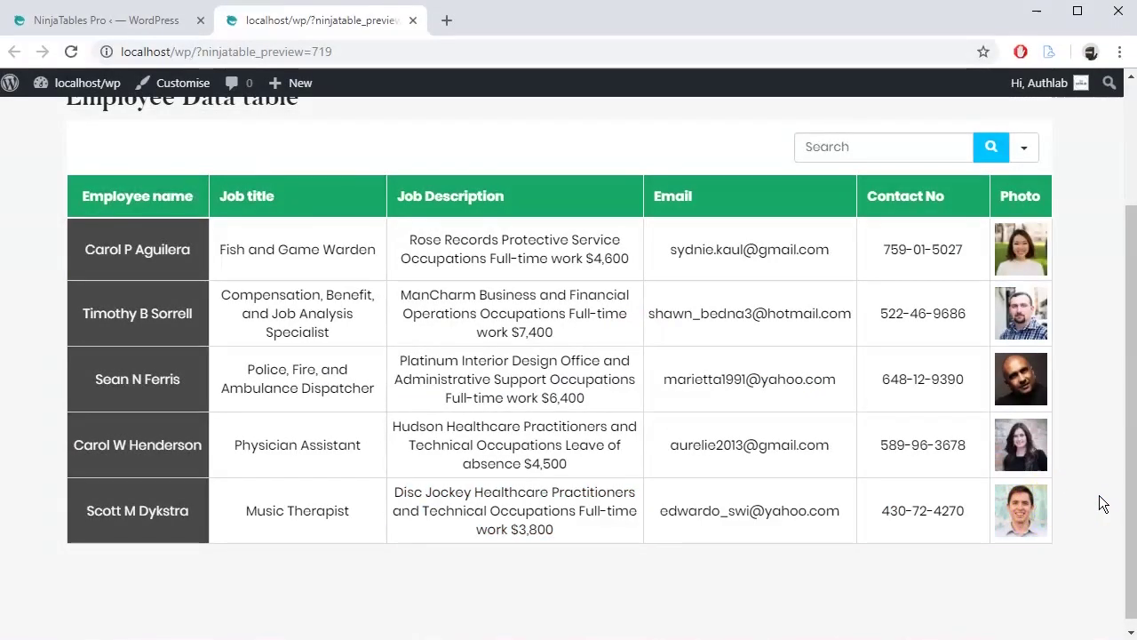
{"action": "left_click", "coordinate": [992, 499]}
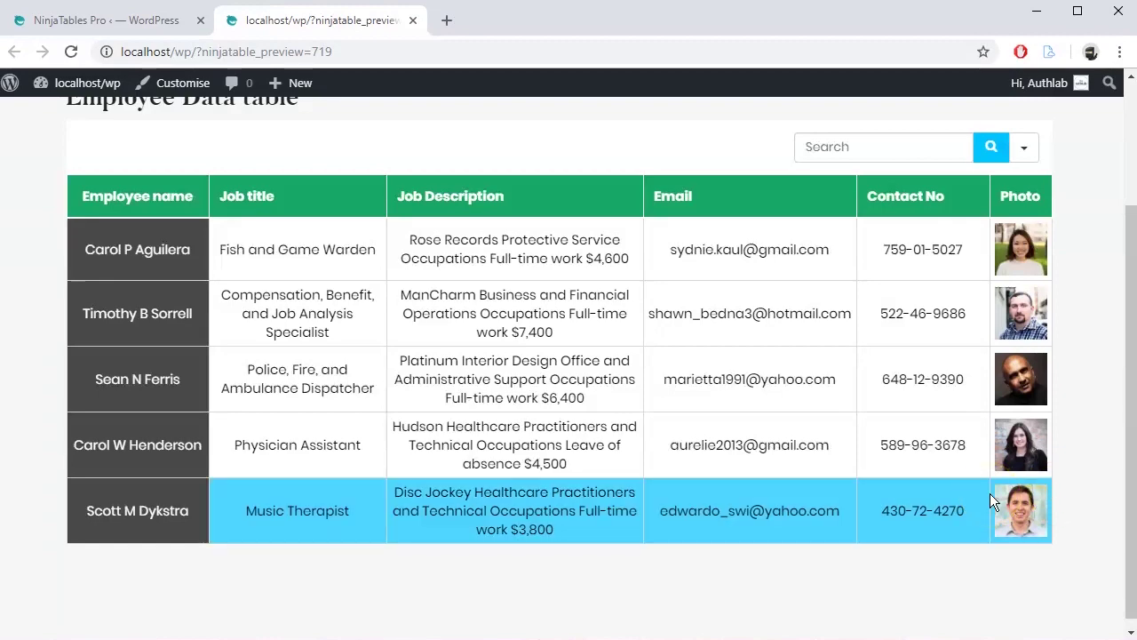